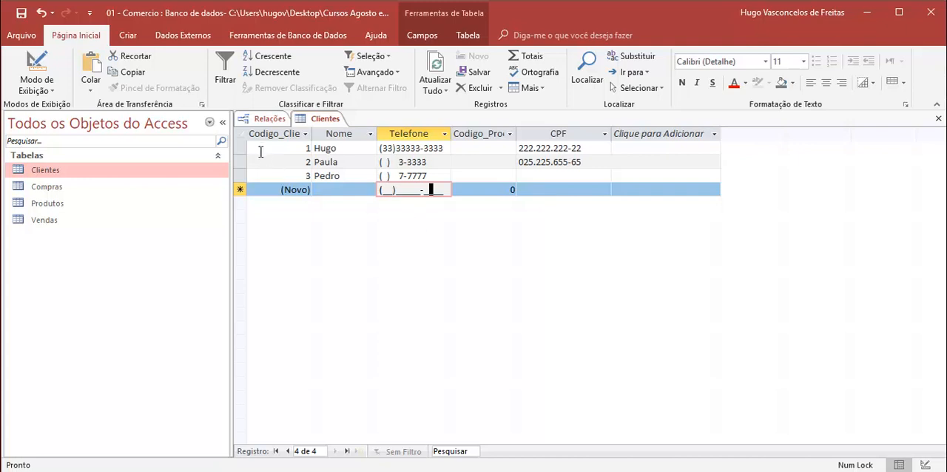
- Close the Relações window, leaving the Clientes table open
click(267, 119)
right_click(269, 118)
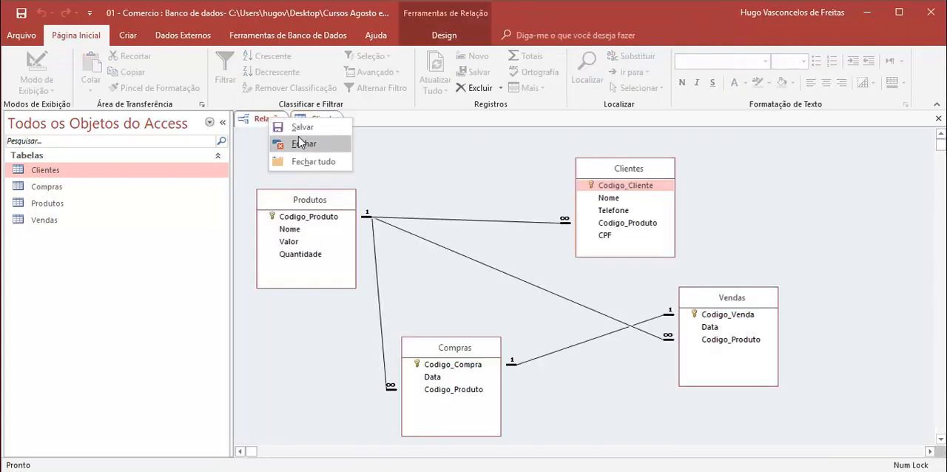
click(301, 143)
click(420, 298)
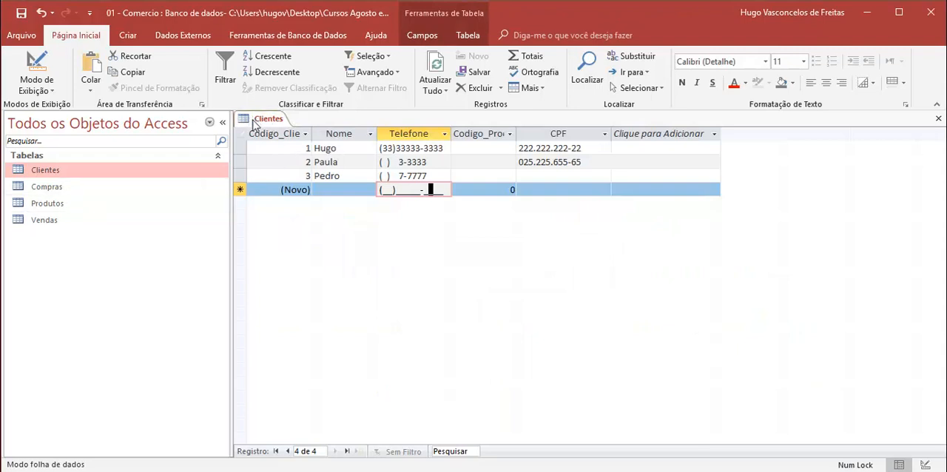
- Create a form from the Clientes table and browse its records forward and back to the first one
click(128, 36)
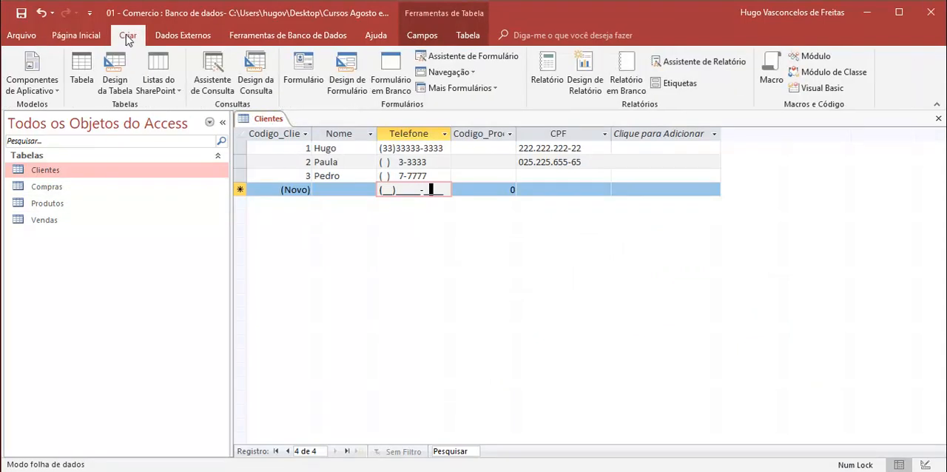
click(309, 82)
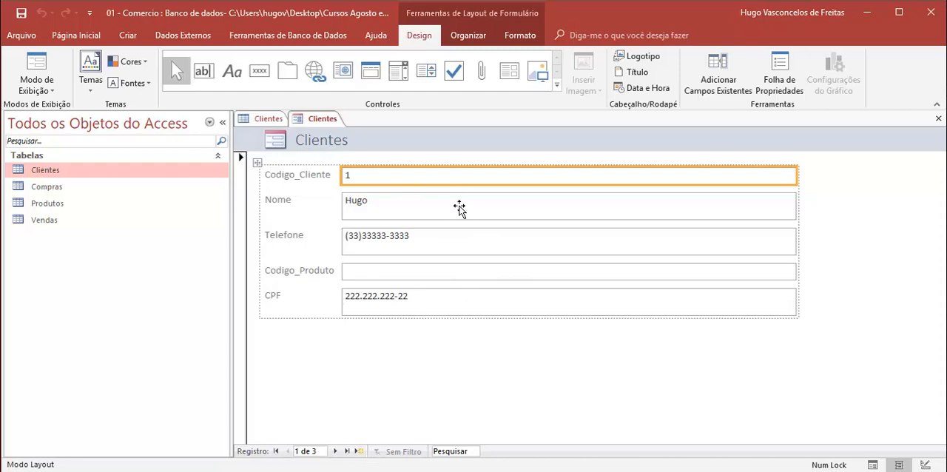
click(335, 451)
click(335, 452)
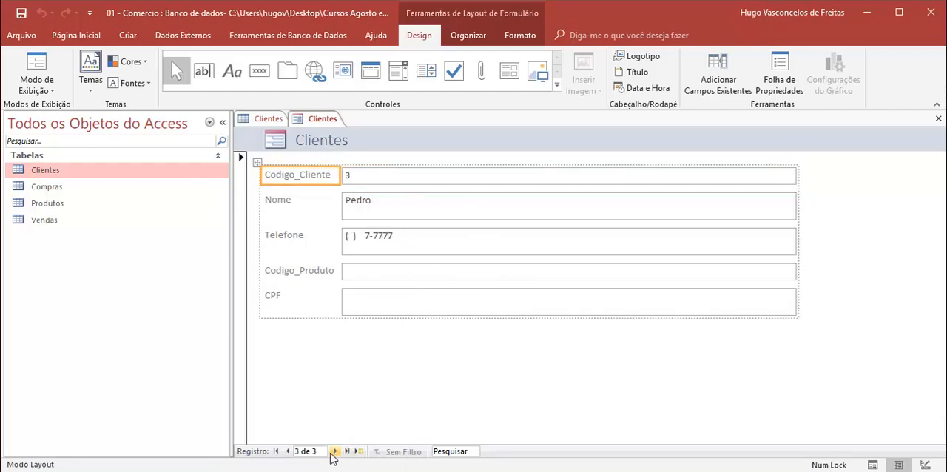
click(288, 451)
click(288, 452)
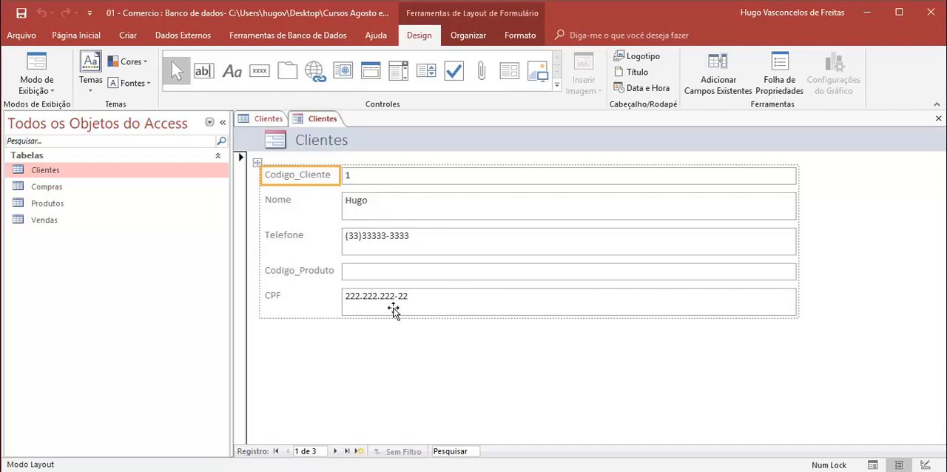
click(283, 204)
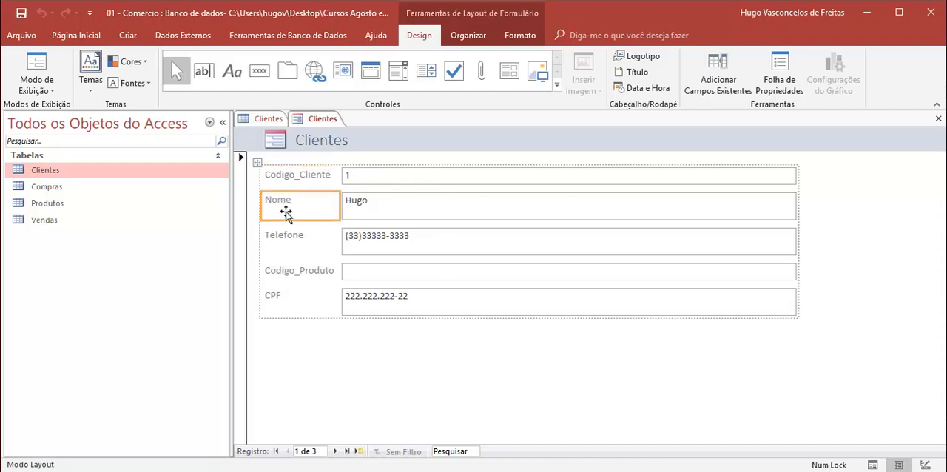
click(287, 234)
click(293, 270)
click(278, 298)
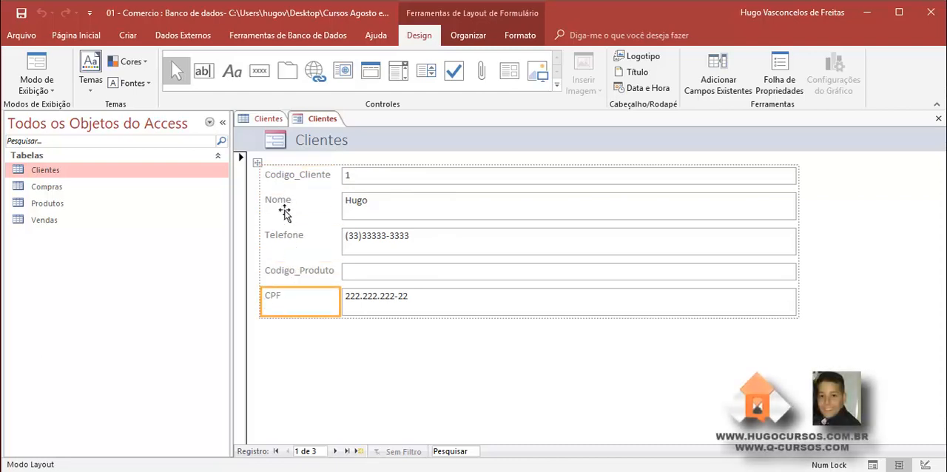
- Change the Codigo_Cliente label on the form to "Código do Cliente"
click(281, 182)
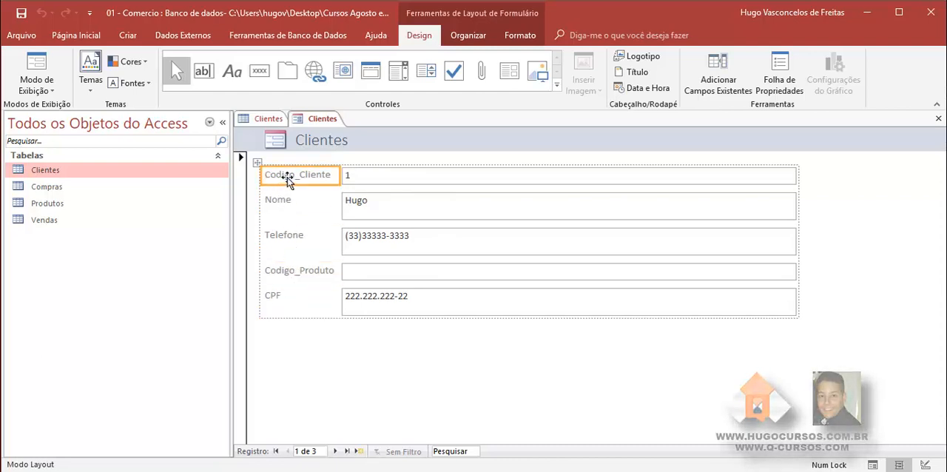
click(295, 177)
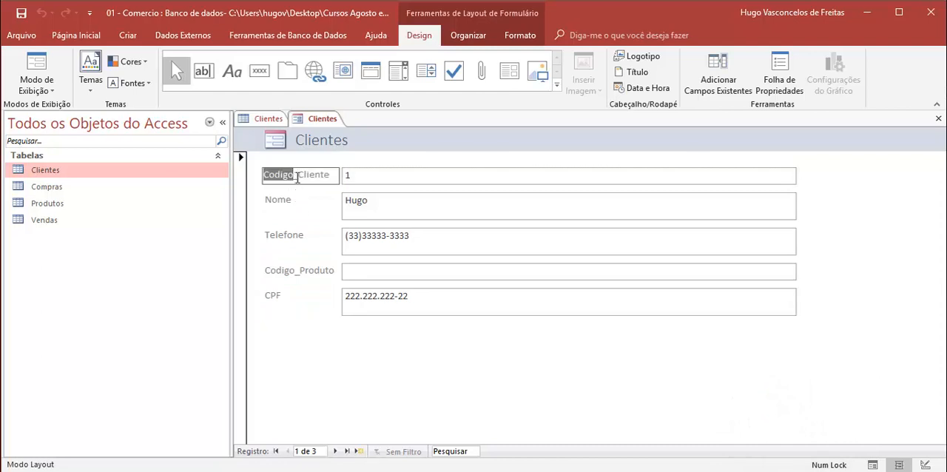
drag(294, 174, 335, 175)
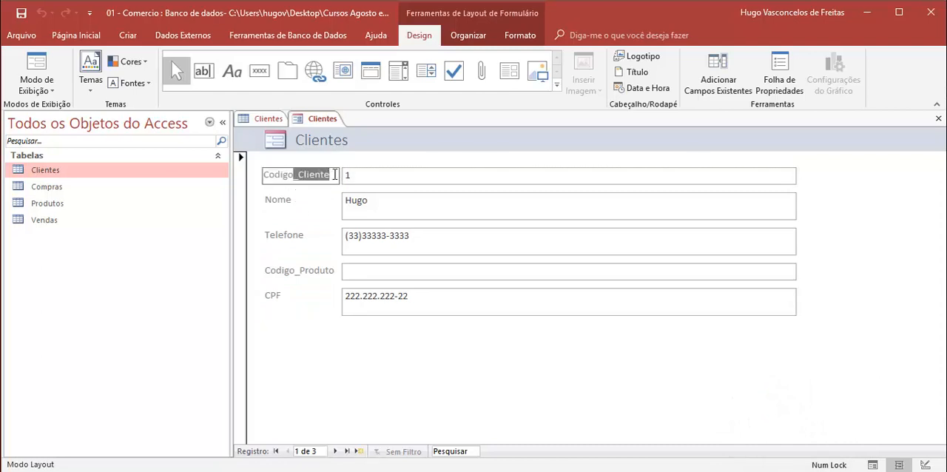
key(BackSpace)
drag(296, 178, 269, 175)
text(ódigo do)
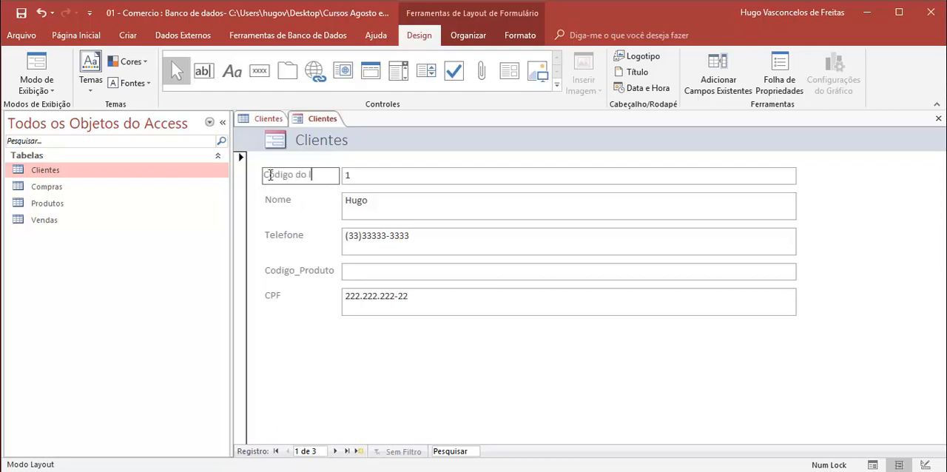
text( Cliente)
key(Return)
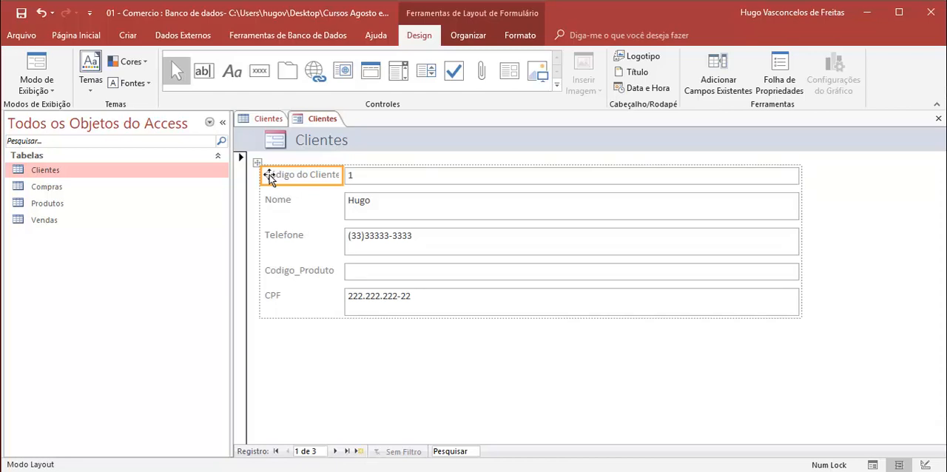
- Change the Codigo_Produto label on the form to "Código do Produto"
click(270, 203)
click(289, 200)
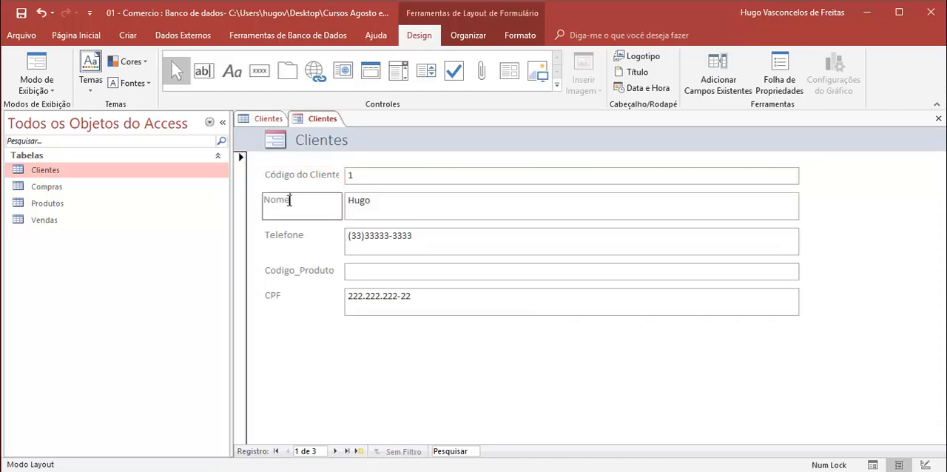
click(284, 238)
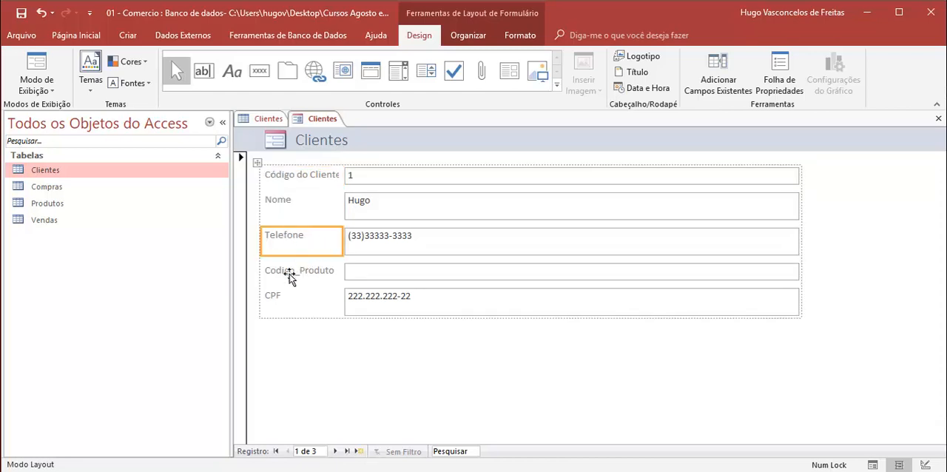
click(288, 276)
double_click(285, 271)
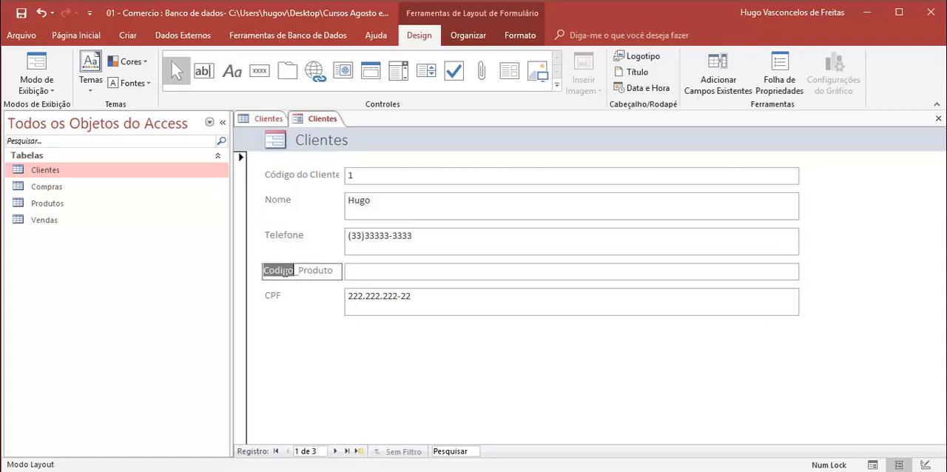
drag(272, 273, 342, 275)
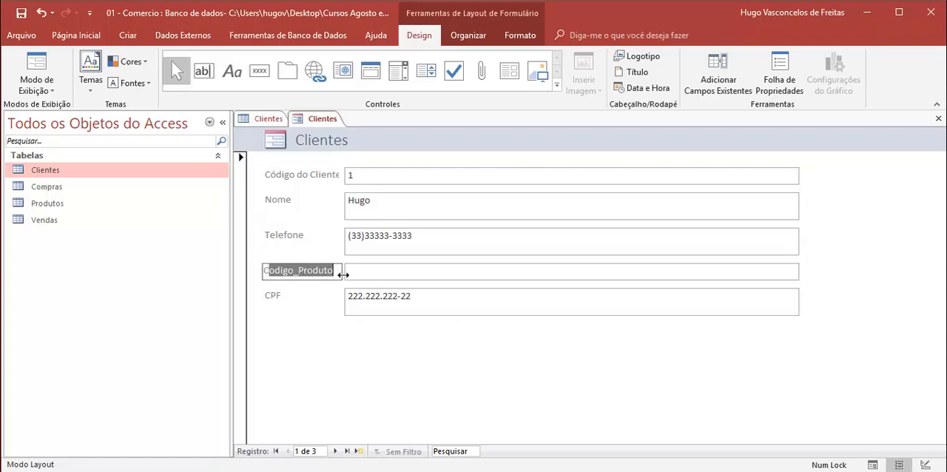
text(Código do Produto)
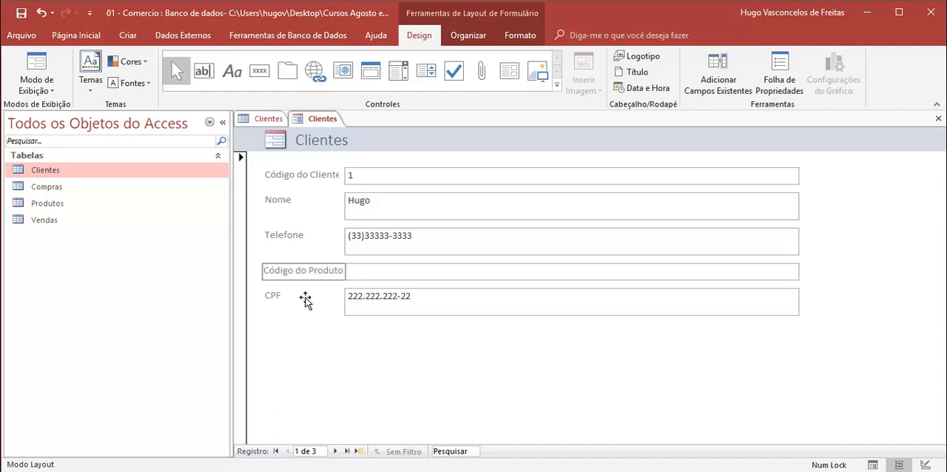
click(306, 298)
click(307, 271)
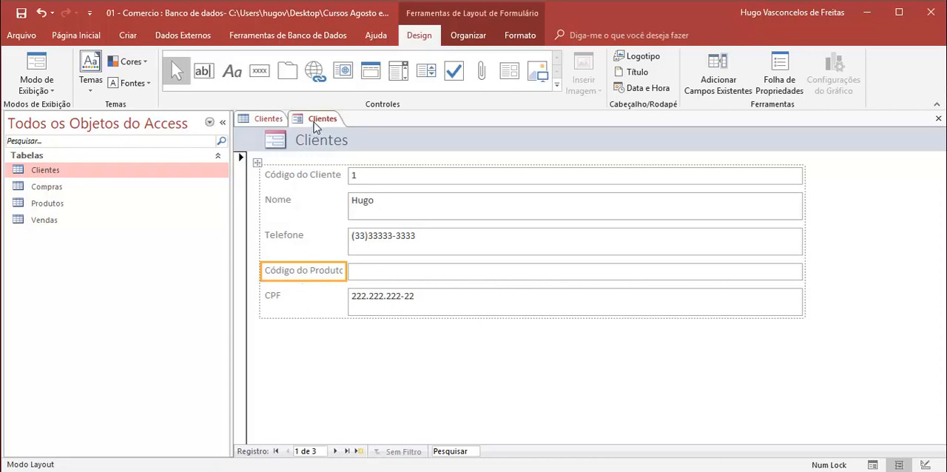
- Make all five field labels, from Código do Cliente to CPF, bold and italic
click(301, 175)
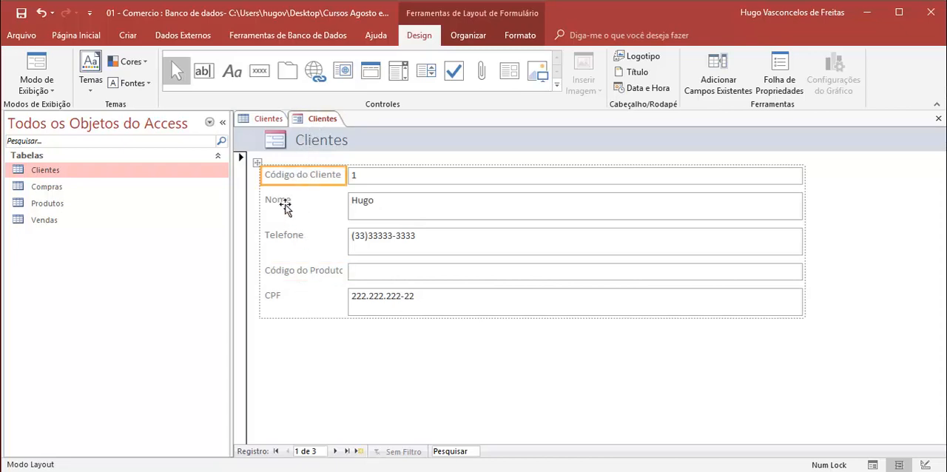
shift+click(285, 207)
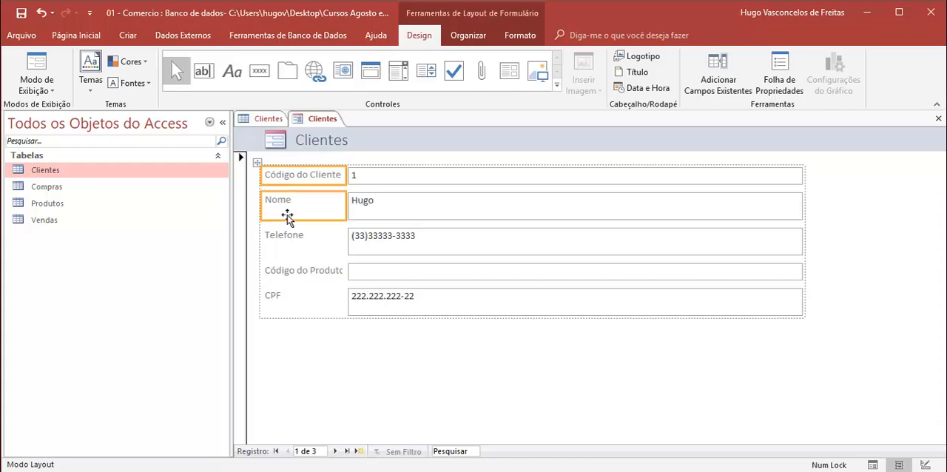
shift+click(292, 239)
shift+click(297, 272)
shift+click(270, 303)
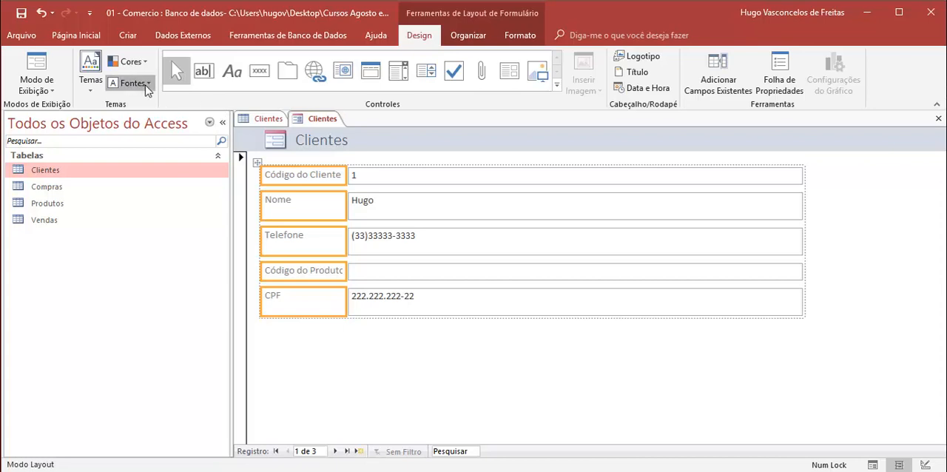
click(148, 85)
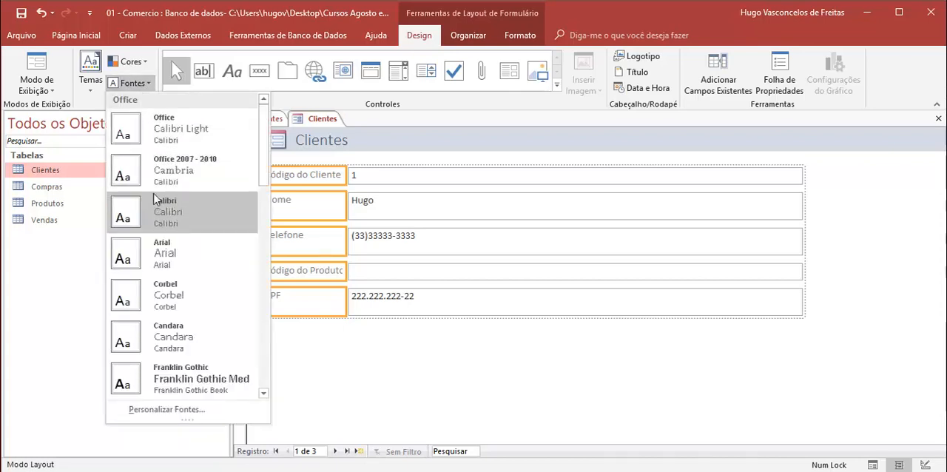
click(144, 64)
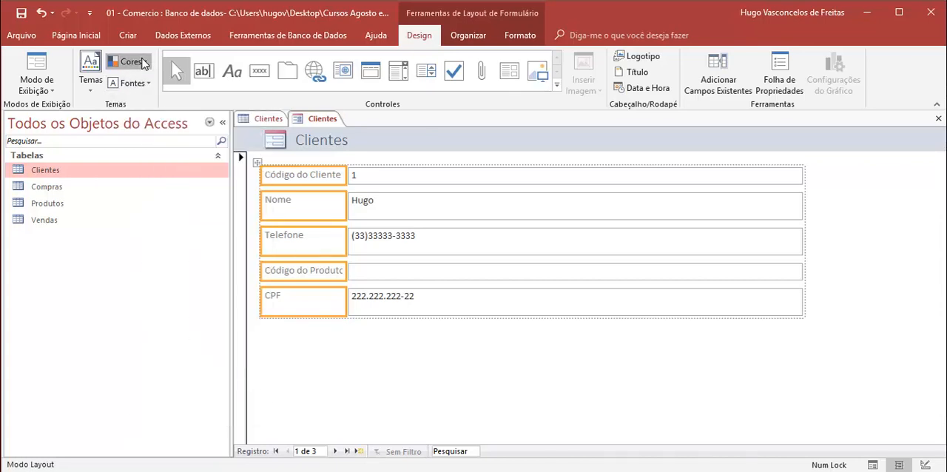
click(144, 63)
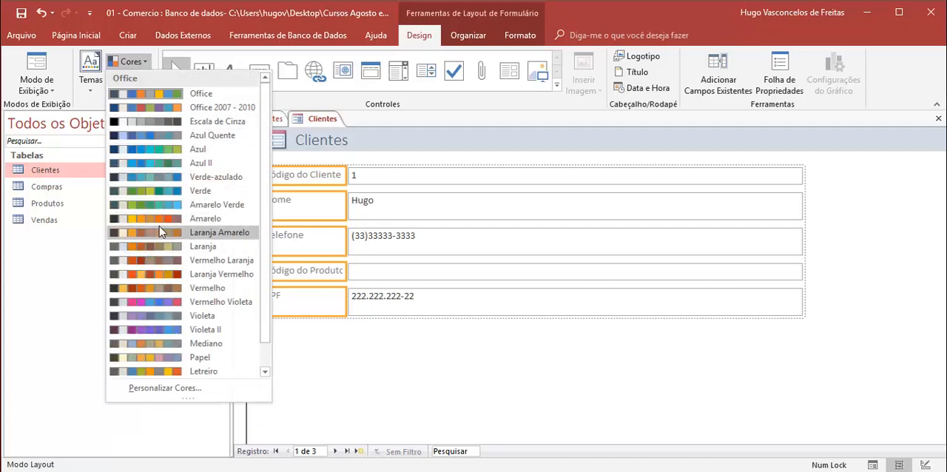
click(517, 37)
click(518, 35)
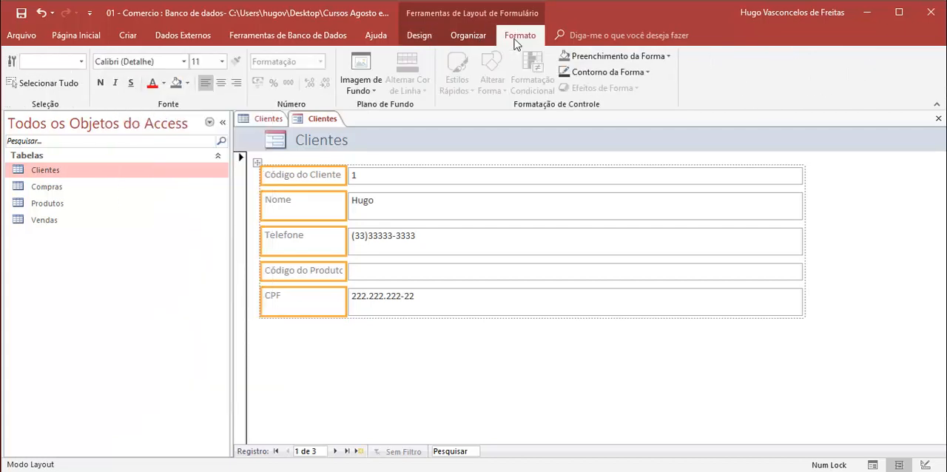
click(101, 85)
click(115, 82)
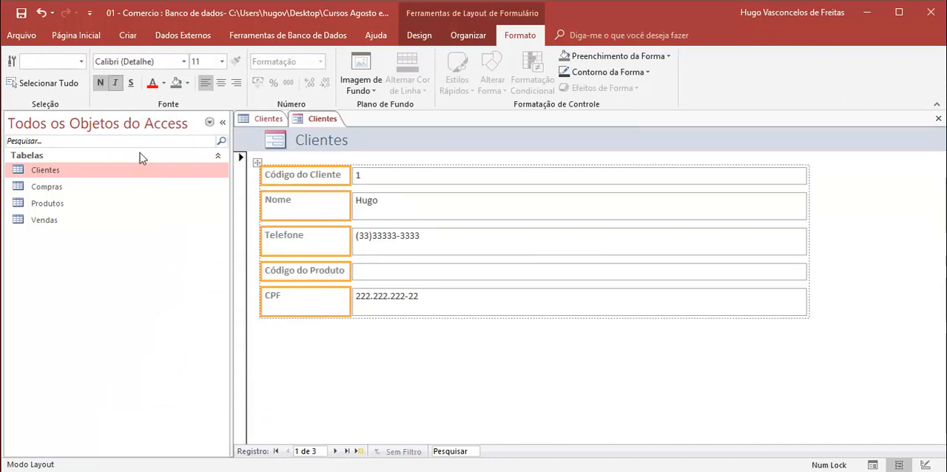
- Try several theme shades for the field labels' font color and settle on a dark gray
click(165, 83)
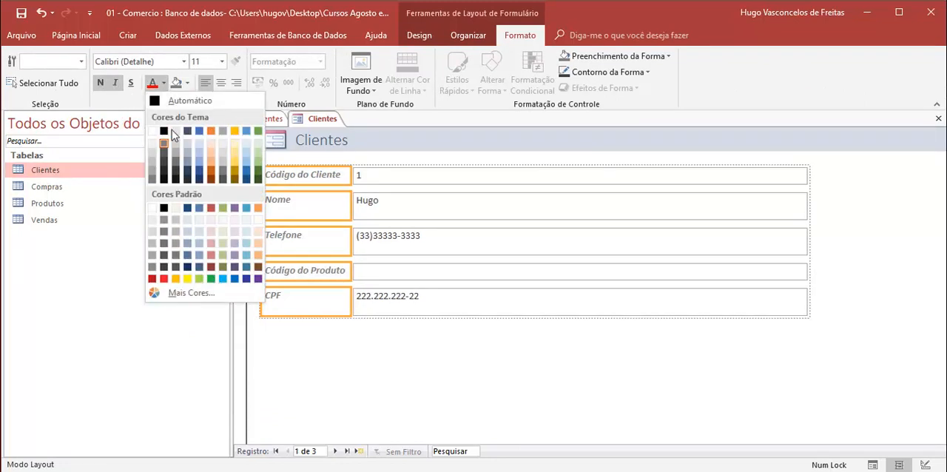
click(175, 178)
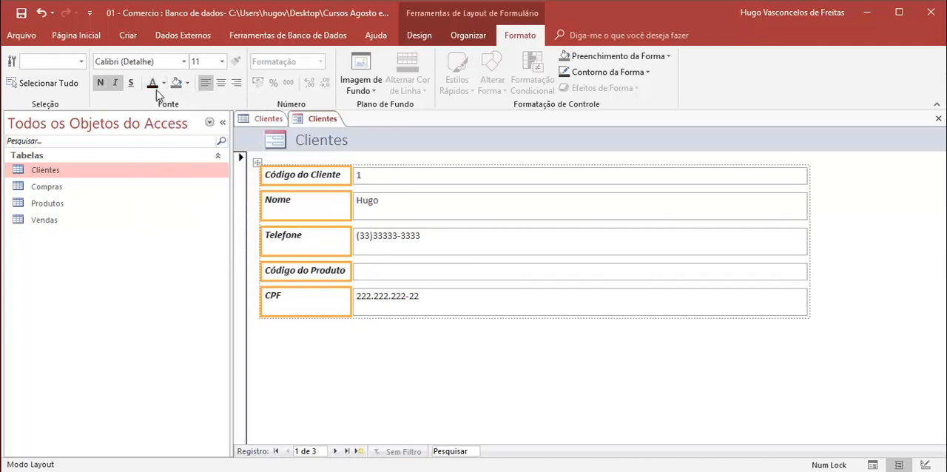
click(163, 83)
click(175, 161)
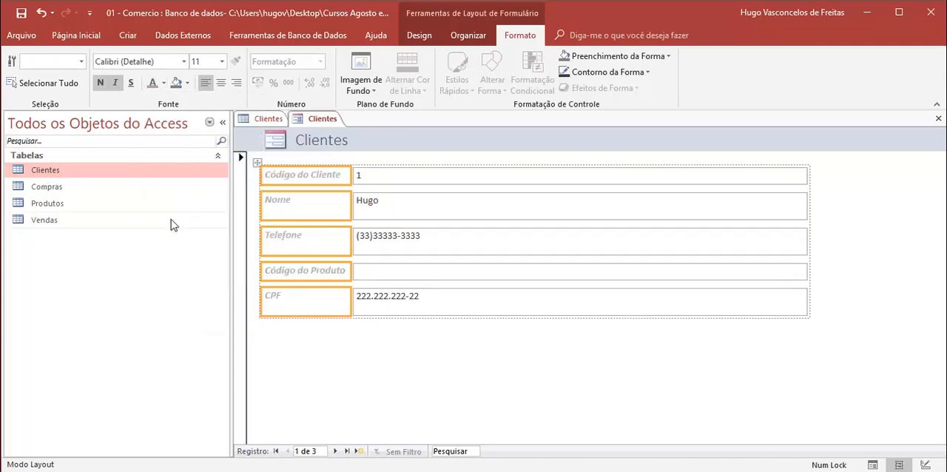
click(164, 83)
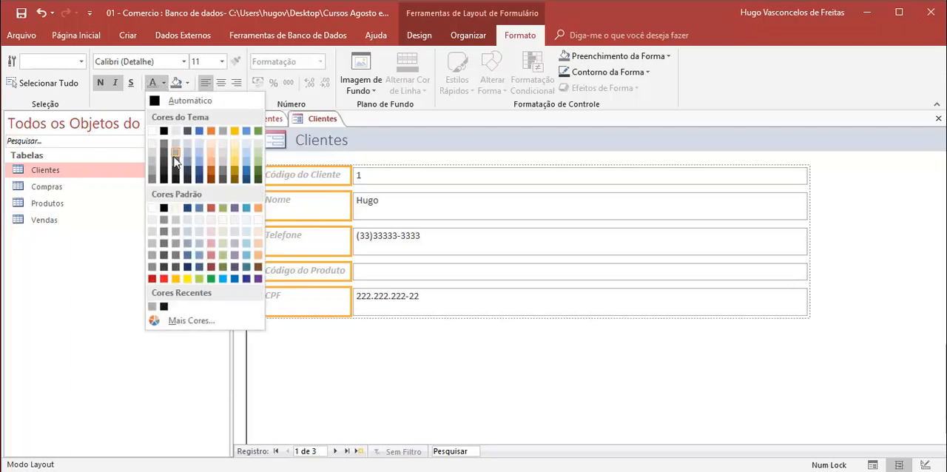
click(174, 170)
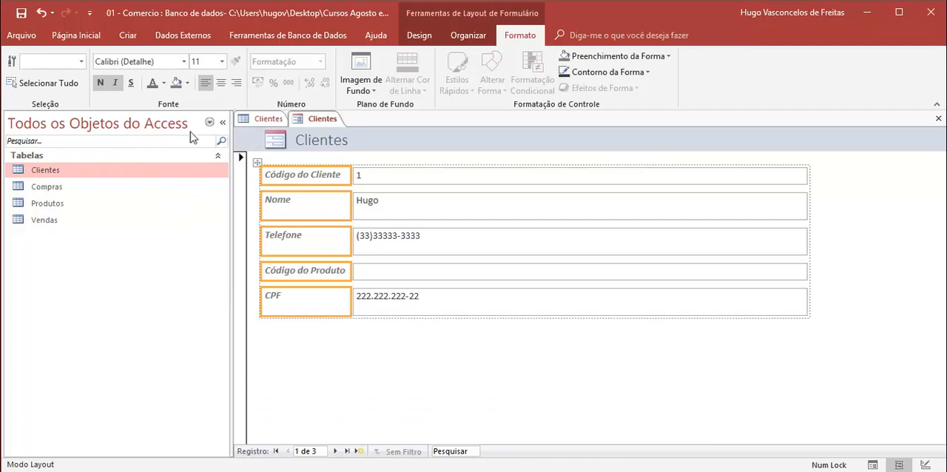
- Fill the background of the field labels with the light gray theme color and deselect them
click(188, 82)
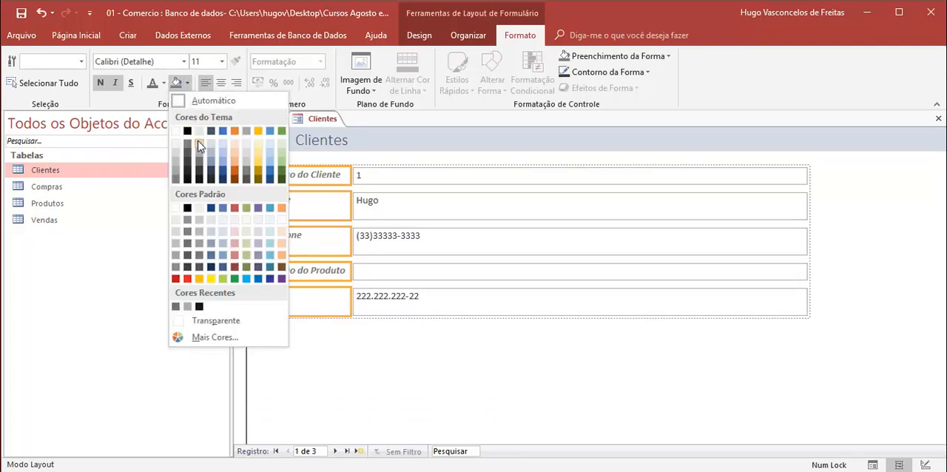
click(199, 131)
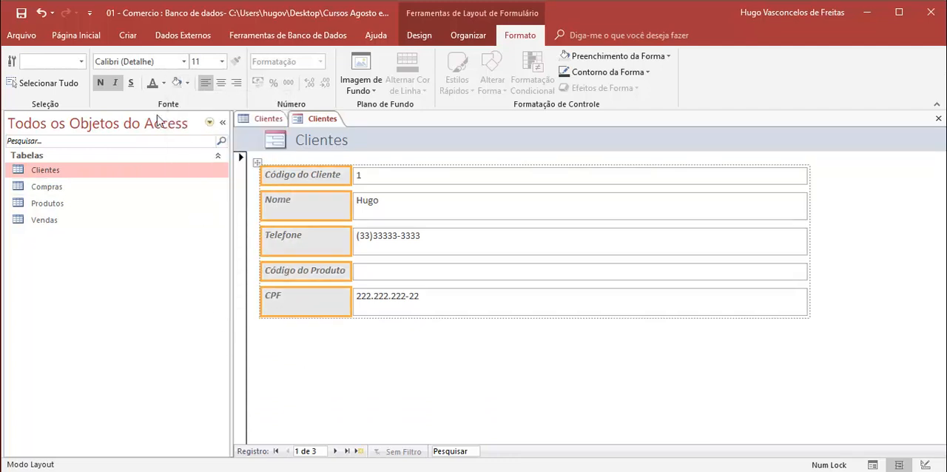
click(343, 426)
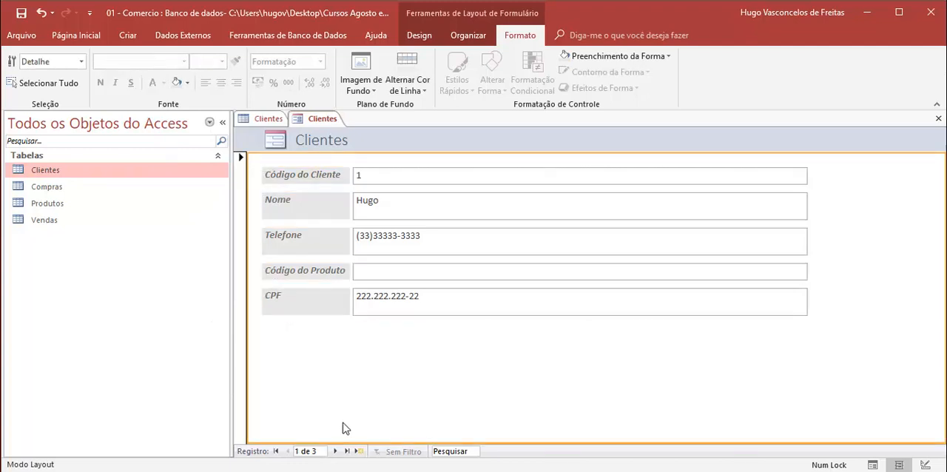
- Fill the background of the five data fields, from Código do Cliente to CPF, with the lightest gray theme shade
click(375, 178)
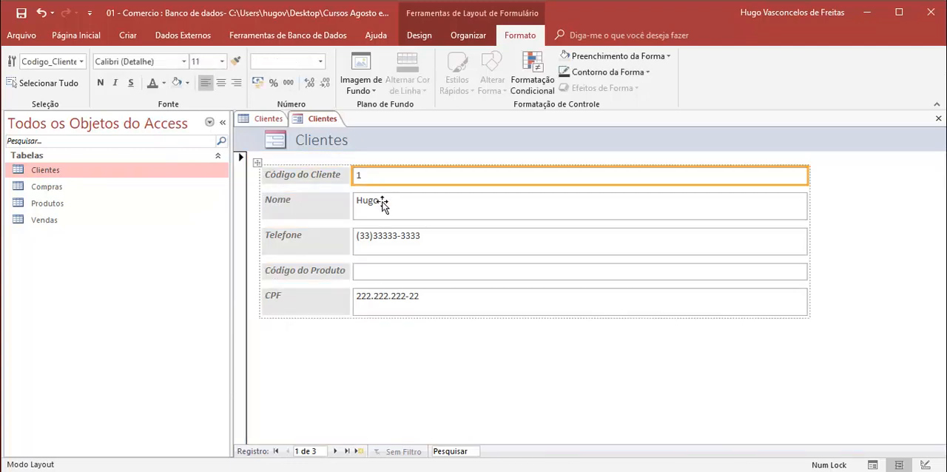
shift+click(382, 205)
shift+click(384, 235)
shift+click(380, 269)
shift+click(378, 299)
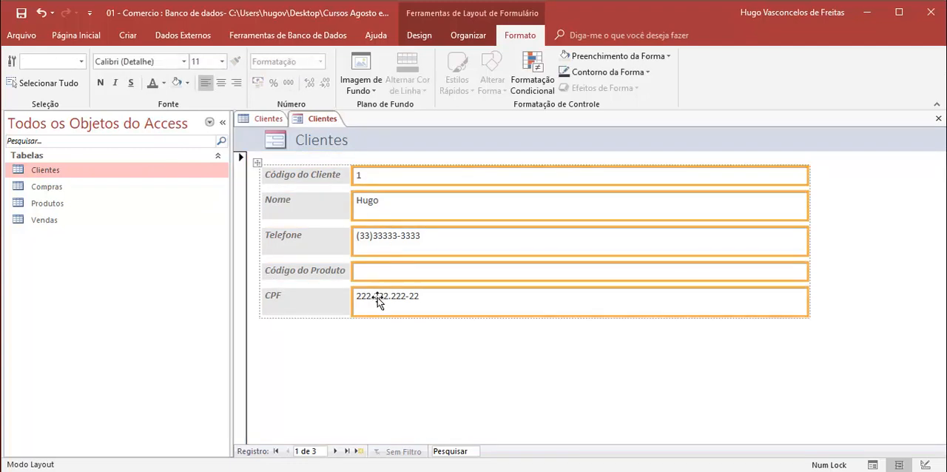
click(187, 88)
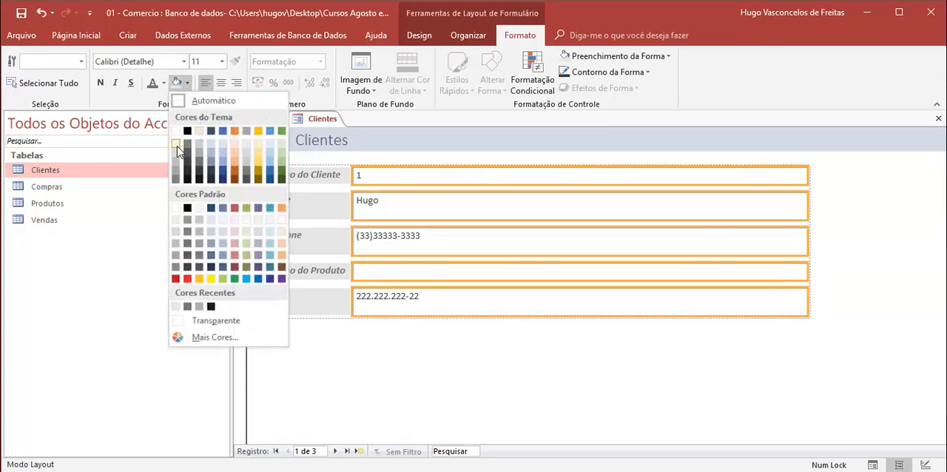
click(177, 152)
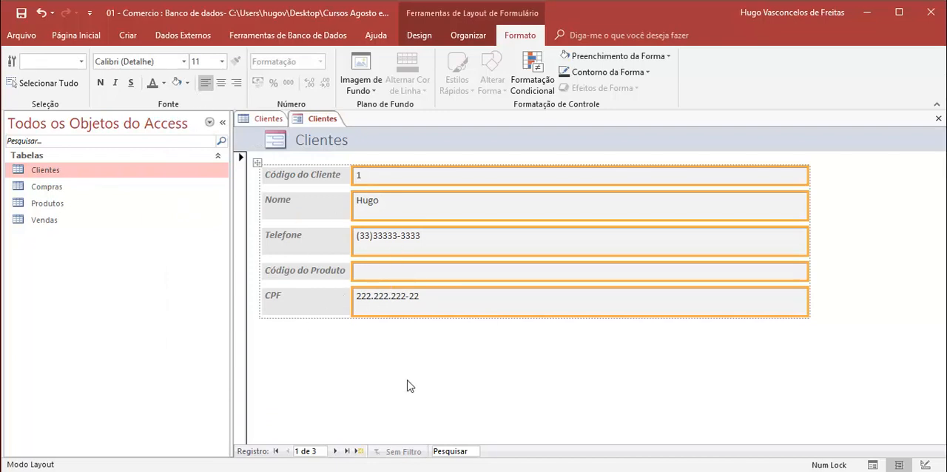
- Try centering the text of the five data fields and return it to left alignment
click(220, 82)
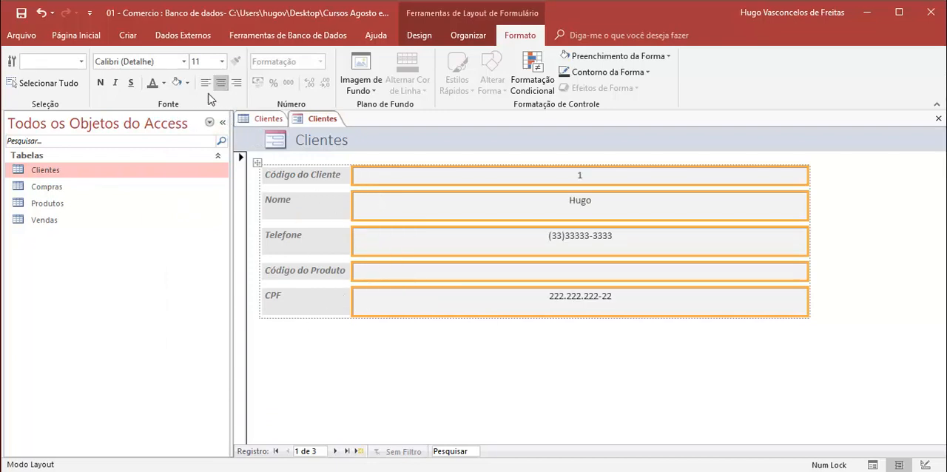
click(207, 87)
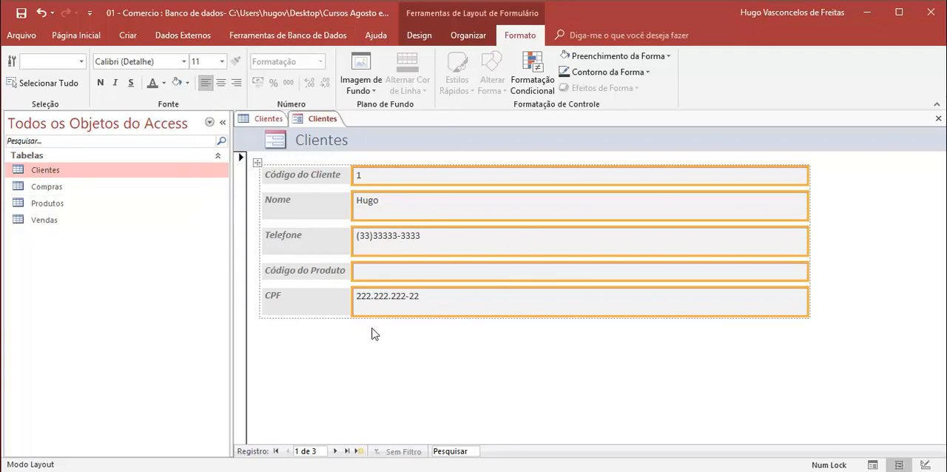
- Fill the background of the form's Detalhe section with a medium gray theme color
click(352, 344)
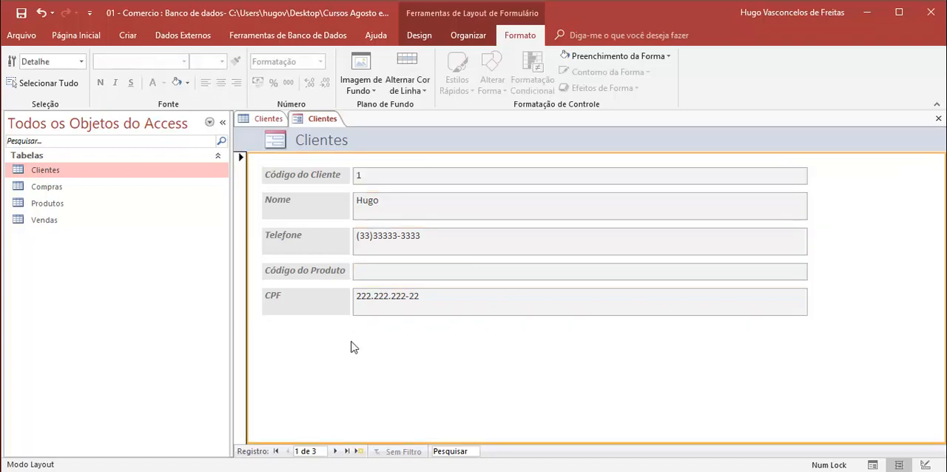
click(187, 83)
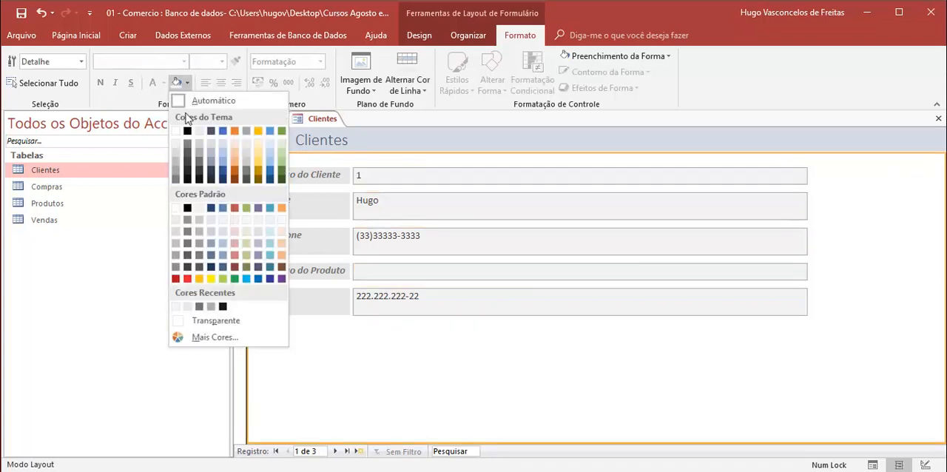
click(175, 169)
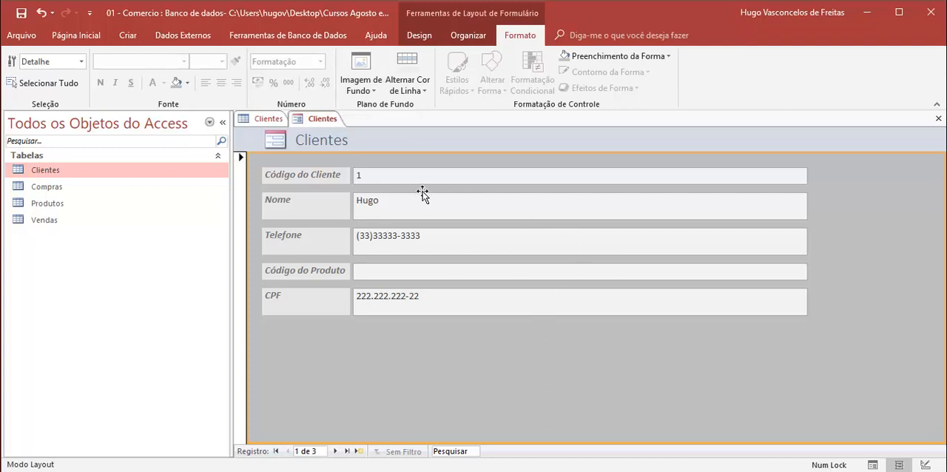
- Switch the Clientes form to Form view and browse its records forward to the third and back to the first
click(350, 178)
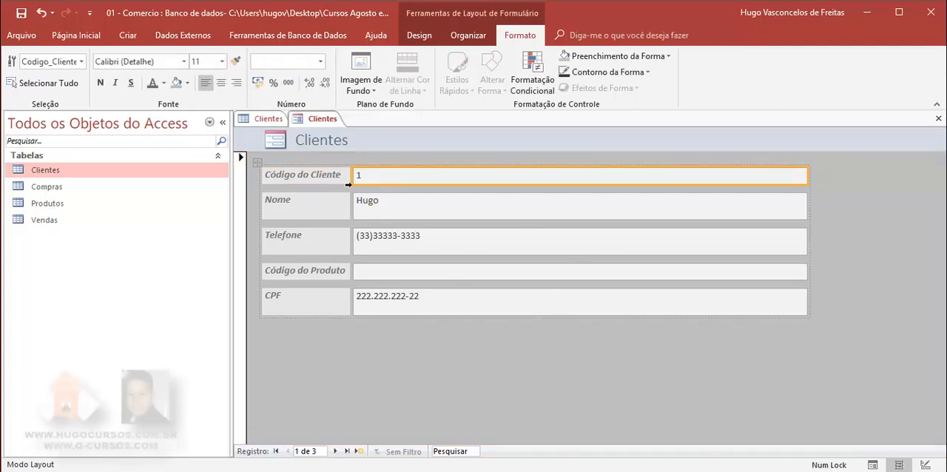
click(345, 207)
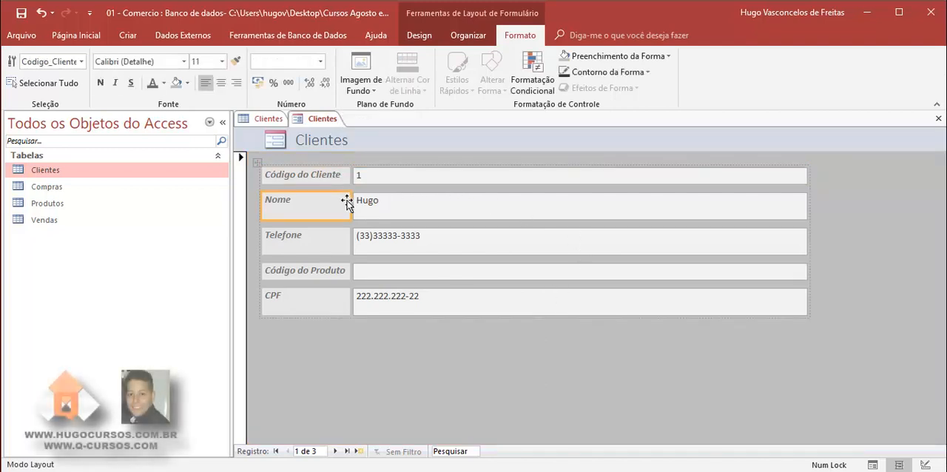
right_click(320, 120)
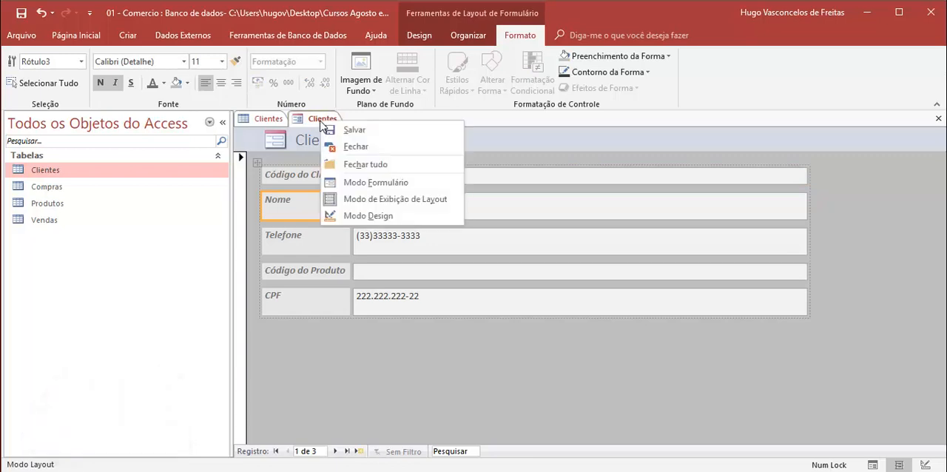
click(362, 185)
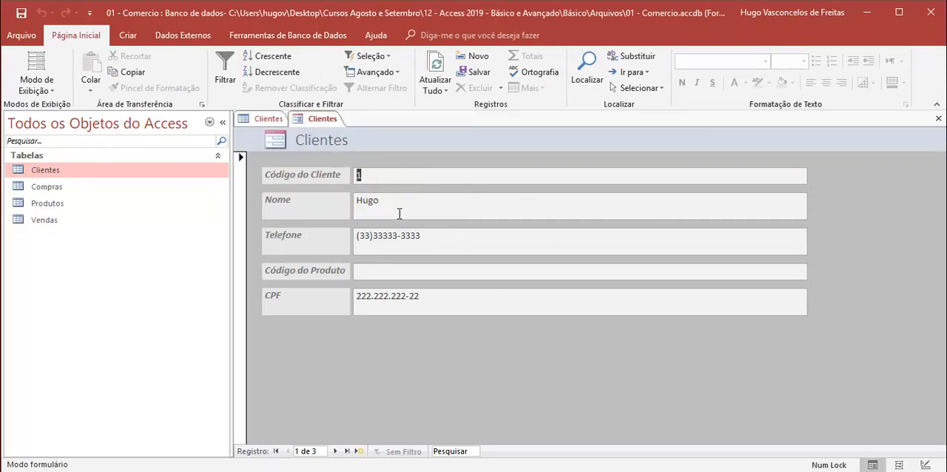
click(370, 200)
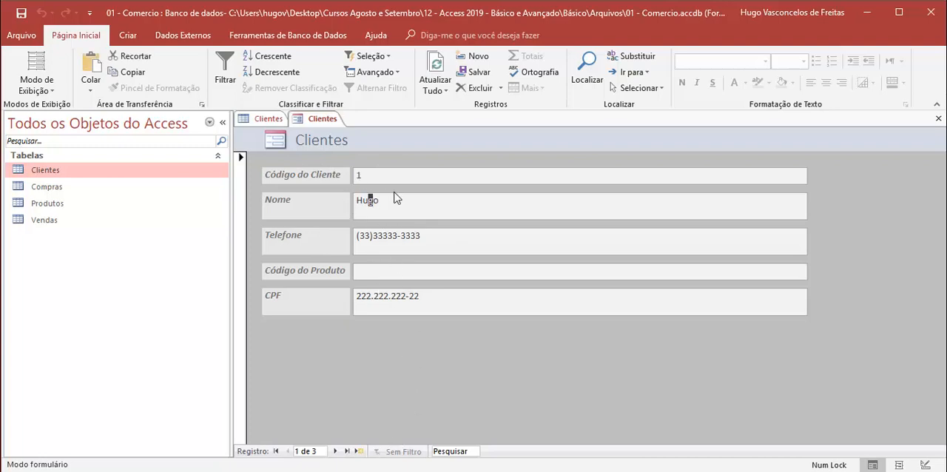
click(336, 451)
click(336, 451)
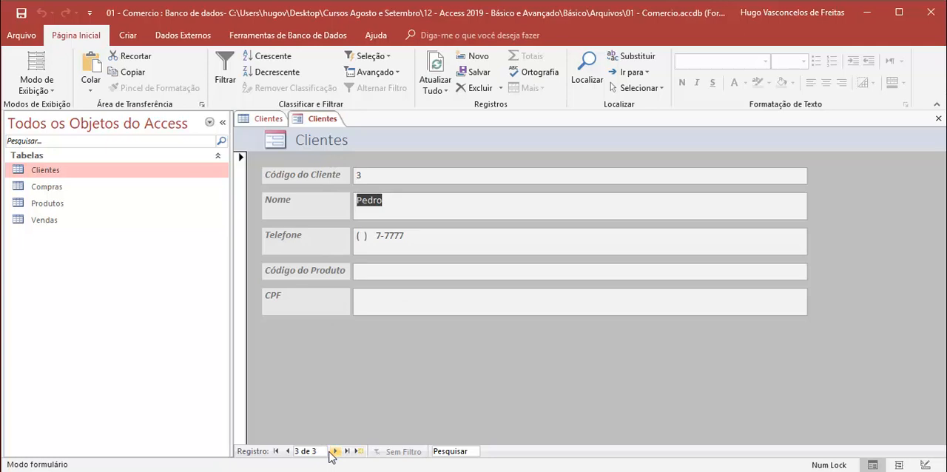
click(287, 451)
click(287, 452)
- Switch the form back to Layout view and select its labels and data fields one by one
right_click(322, 119)
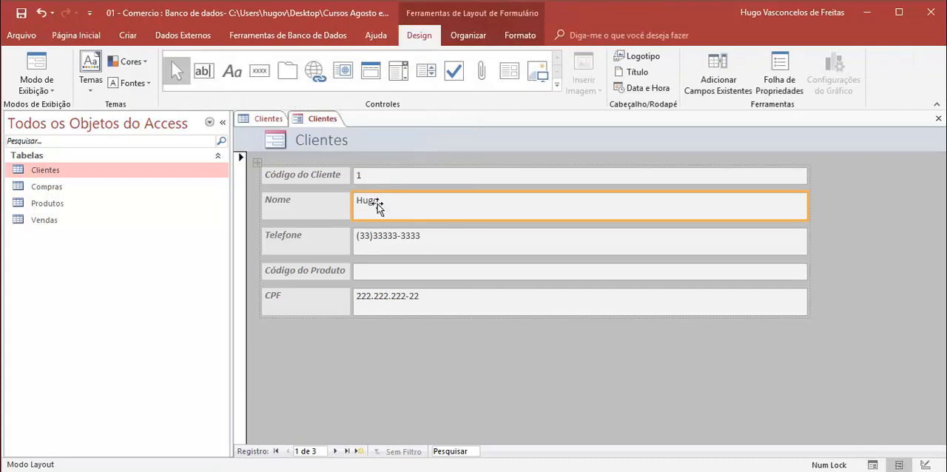
click(368, 176)
click(313, 203)
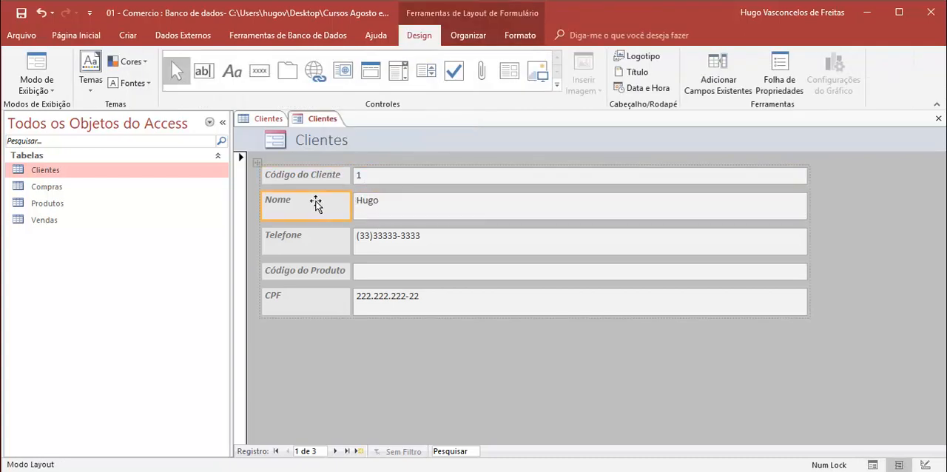
click(370, 209)
click(372, 246)
click(324, 247)
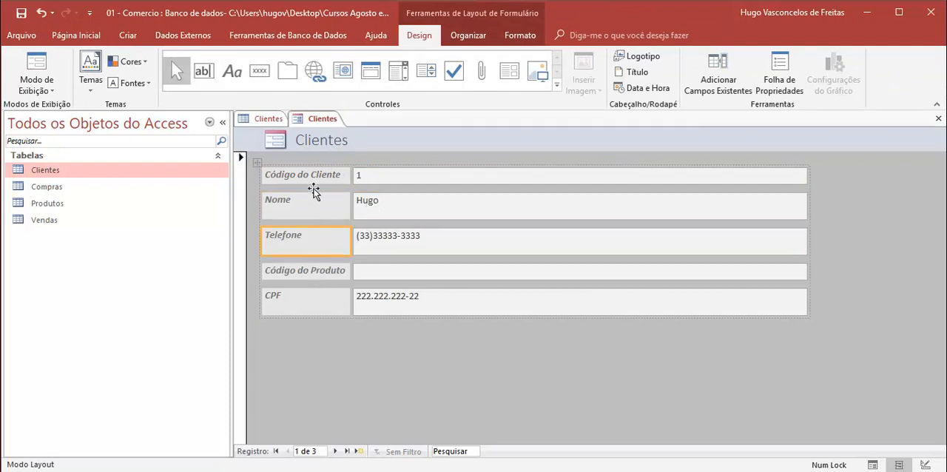
- Switch the form to Design view and narrow all five data fields so they end at about 11.4 on the ruler
right_click(311, 118)
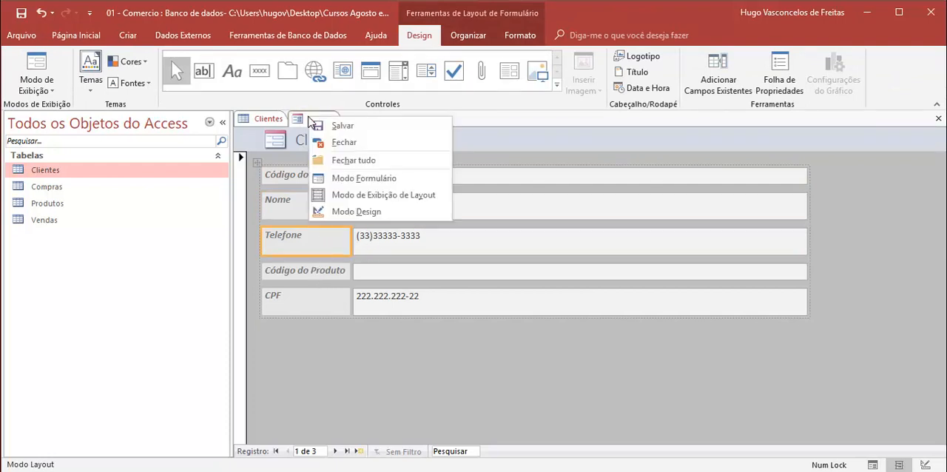
click(356, 213)
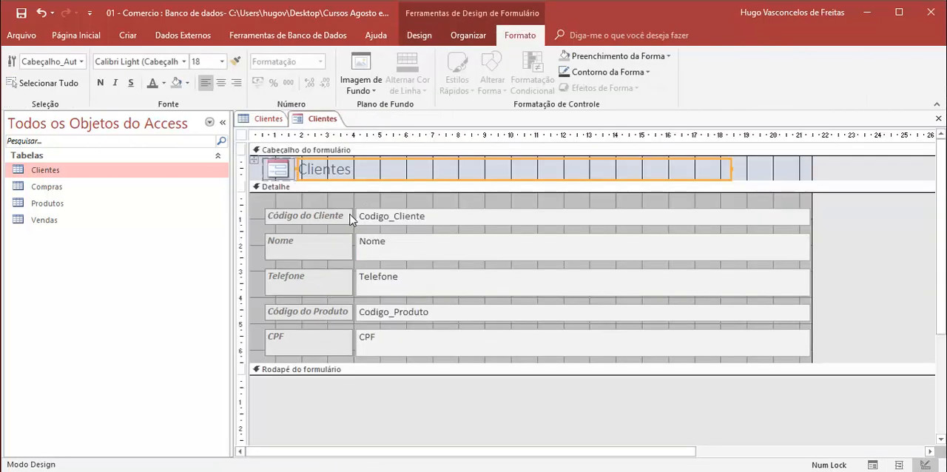
click(352, 217)
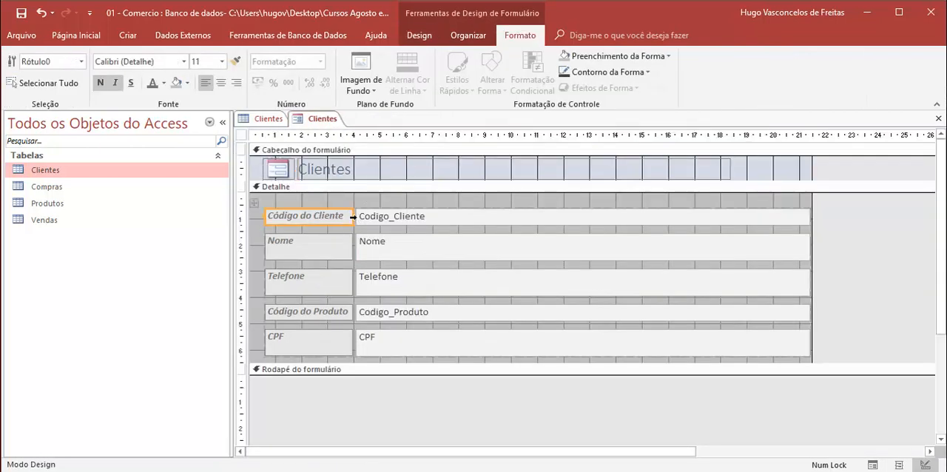
click(560, 216)
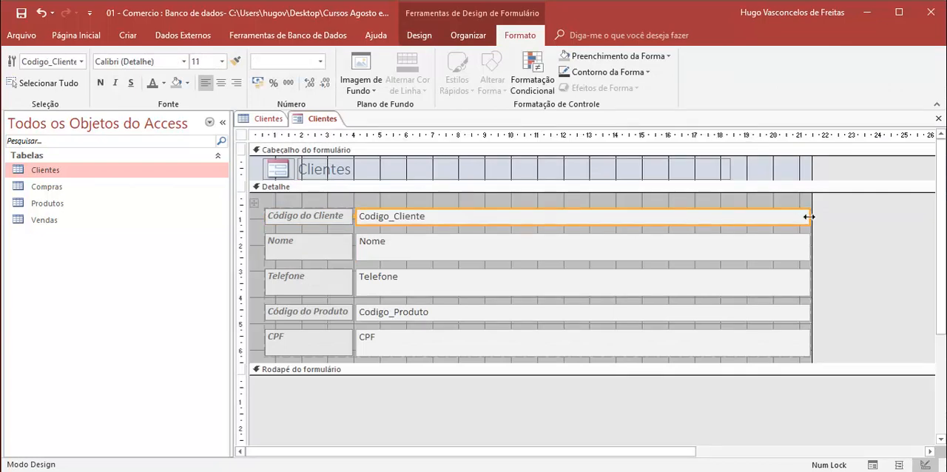
drag(809, 216, 548, 217)
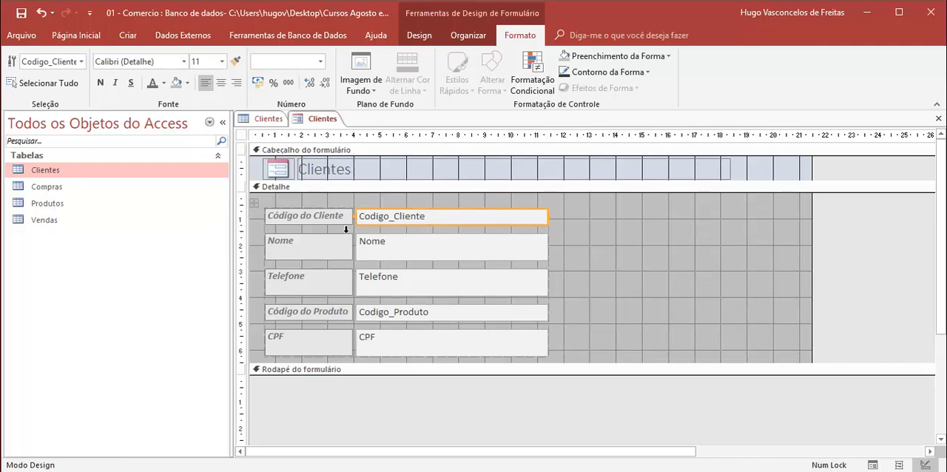
- Change the title in the form header to "Formulário de Clientes"
click(321, 170)
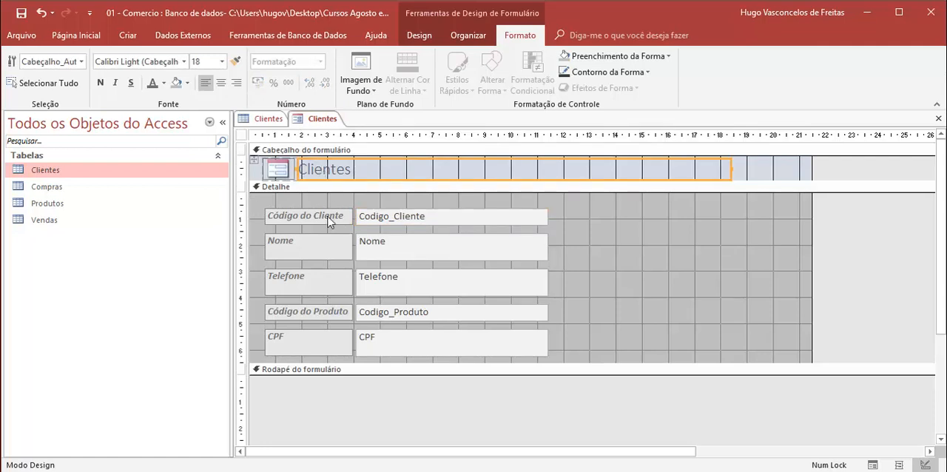
click(326, 170)
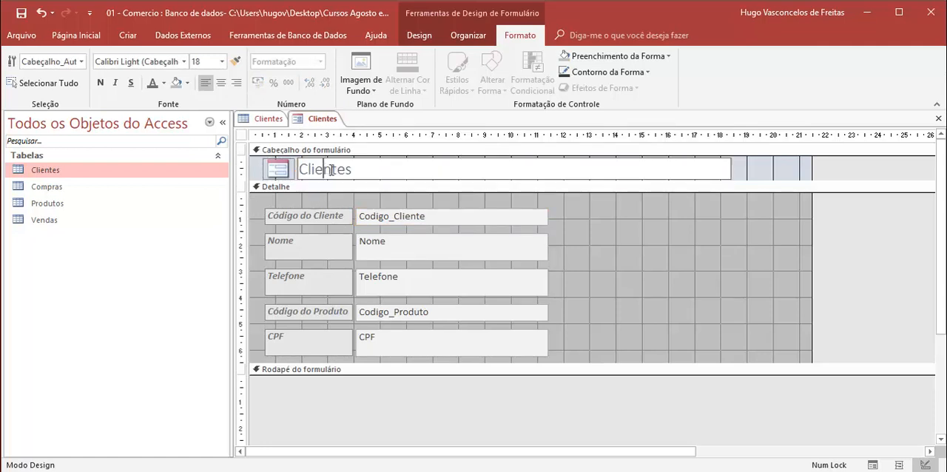
drag(353, 170, 273, 166)
text(F)
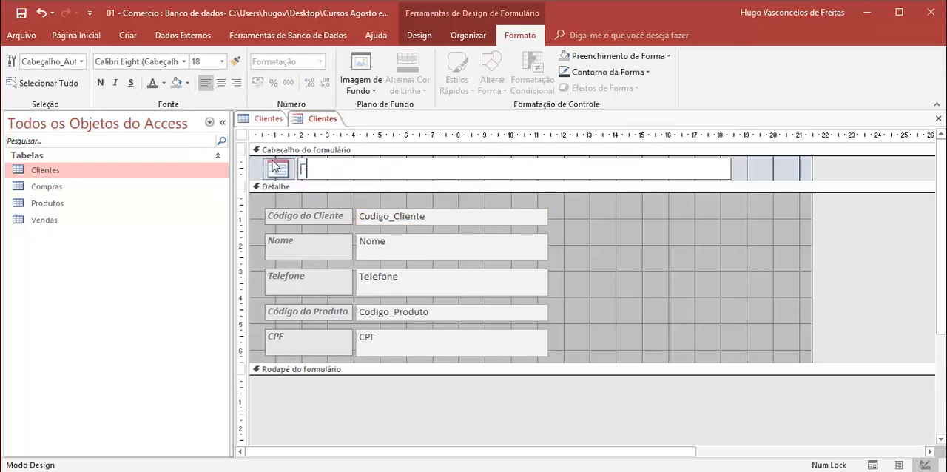
text(ormulário de )
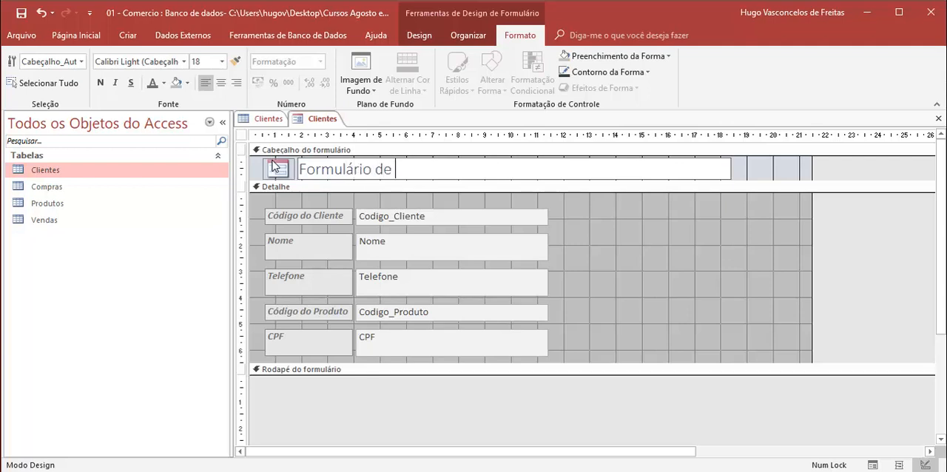
text(Clientes)
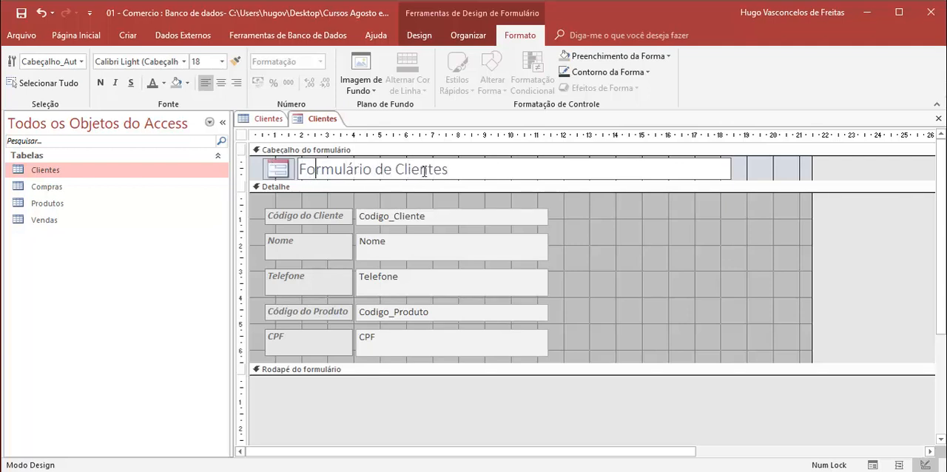
- Make the form header title bold and italic and deselect it
key(ctrl+a)
click(100, 83)
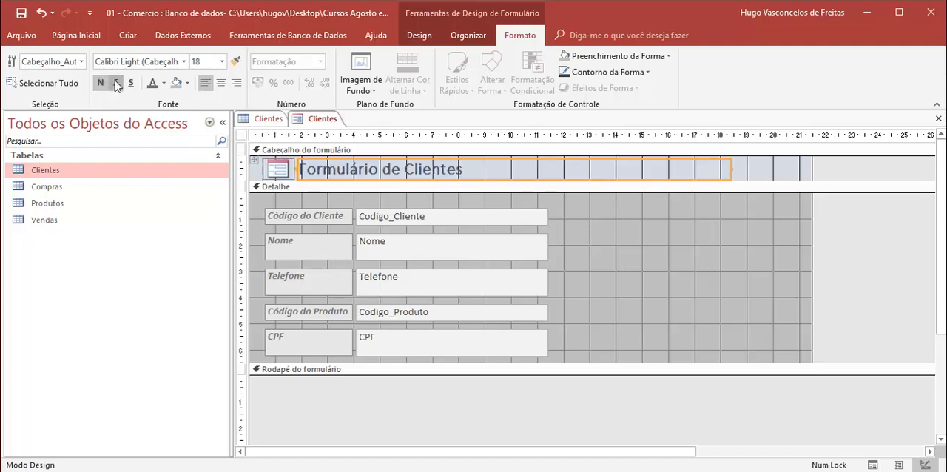
click(116, 83)
click(627, 335)
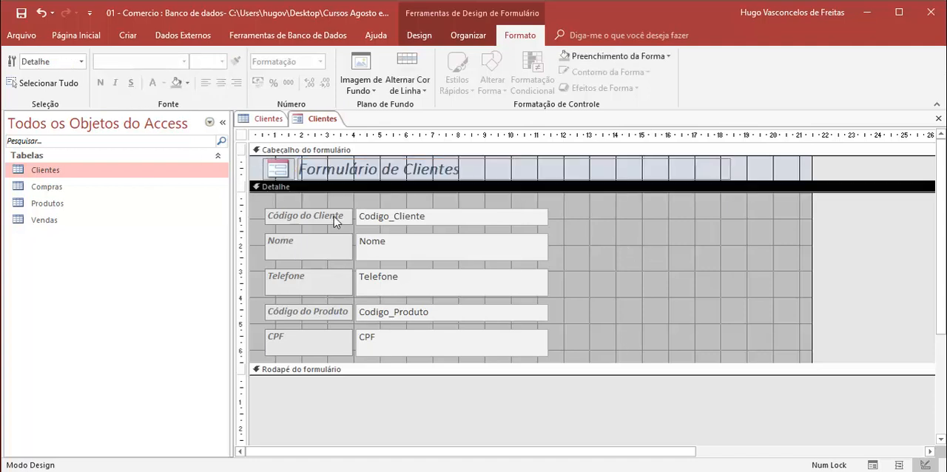
- Stay in Design view and reduce the form's width to about 18.5 on the ruler, at the edge of the title
right_click(329, 121)
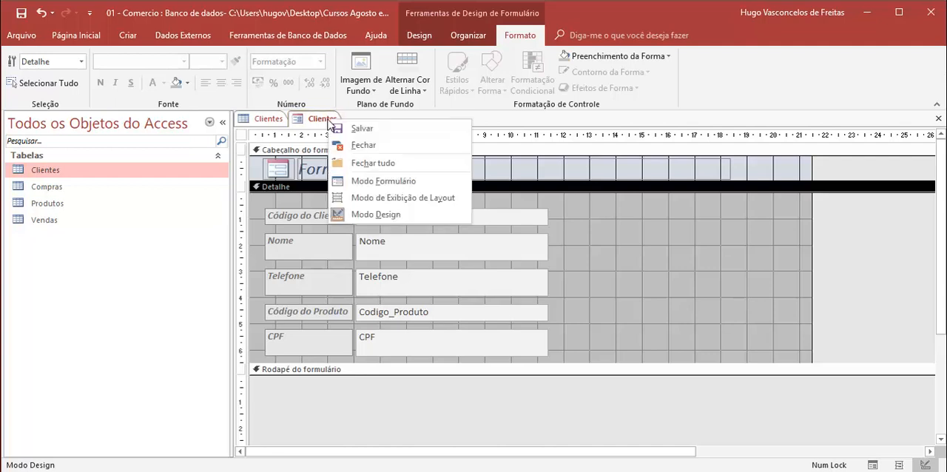
click(376, 215)
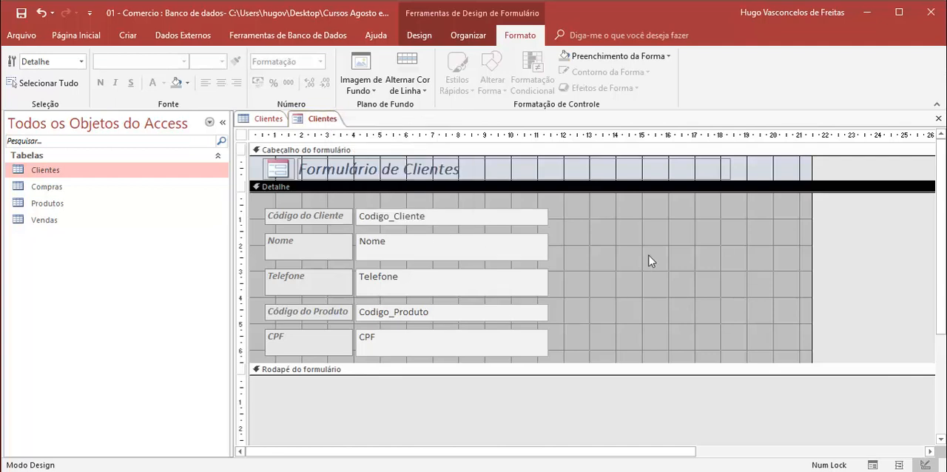
click(811, 229)
drag(812, 230, 732, 248)
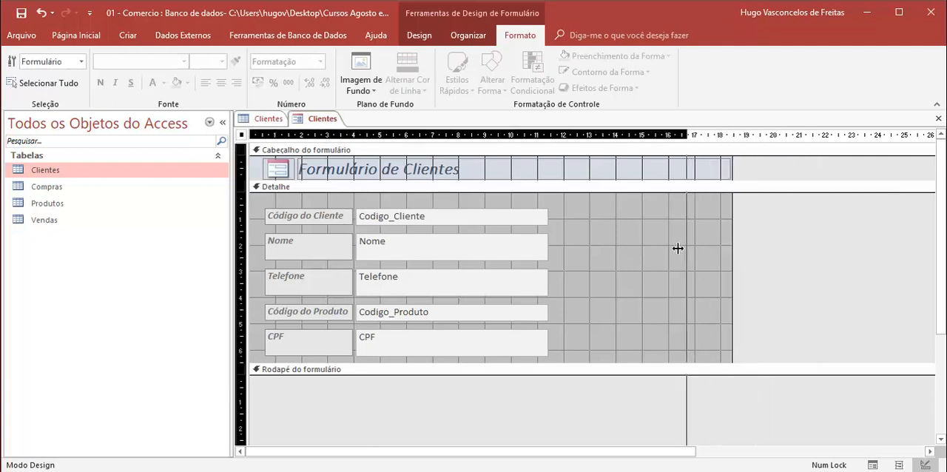
- Switch the Clientes form to Layout view and select the Código do Cliente and Nome labels in turn
right_click(321, 120)
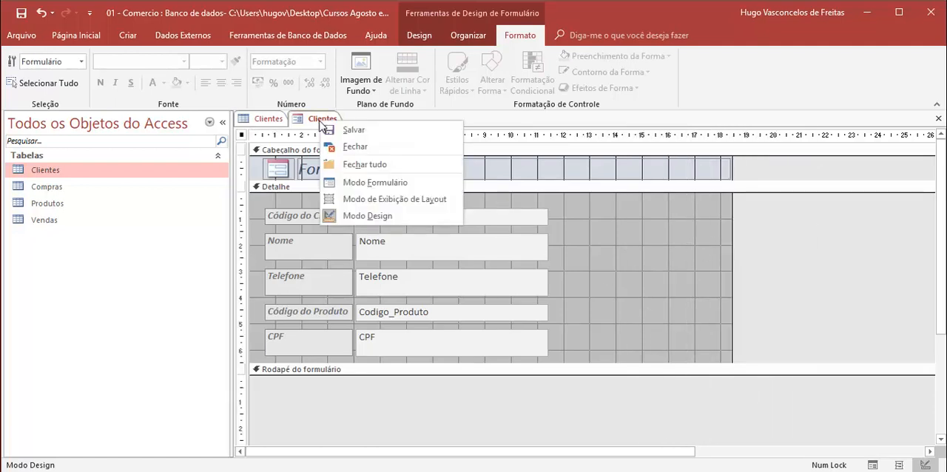
click(366, 199)
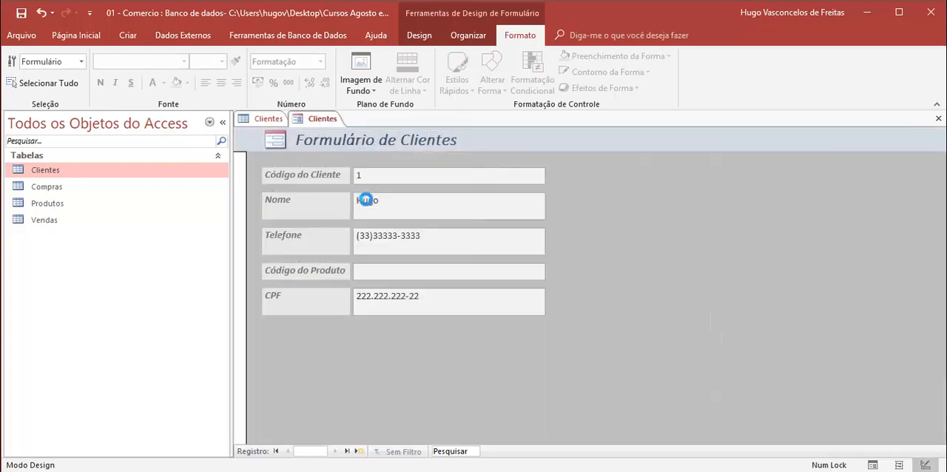
click(304, 185)
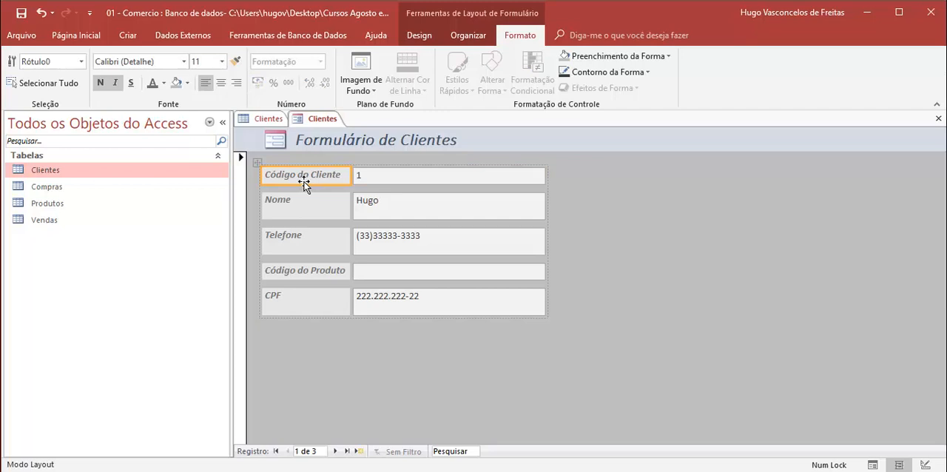
click(292, 208)
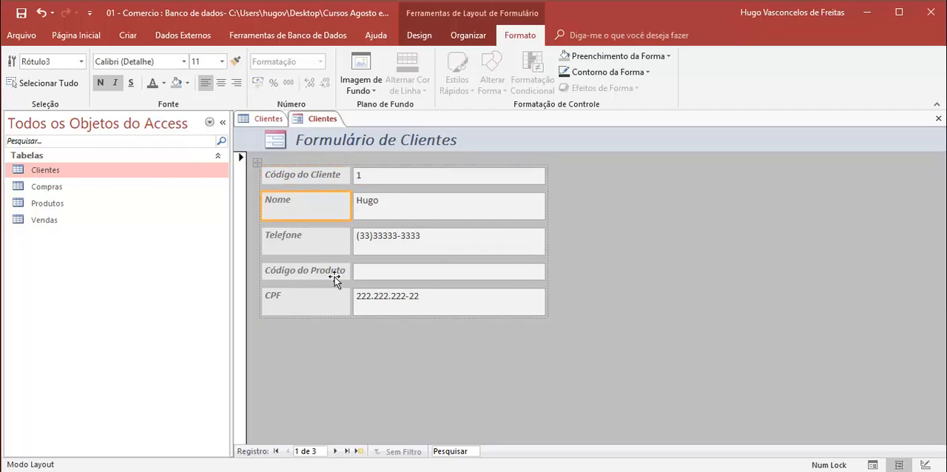
- Switch the form to Form view and browse the client records forward to the last one and back to the first
right_click(315, 119)
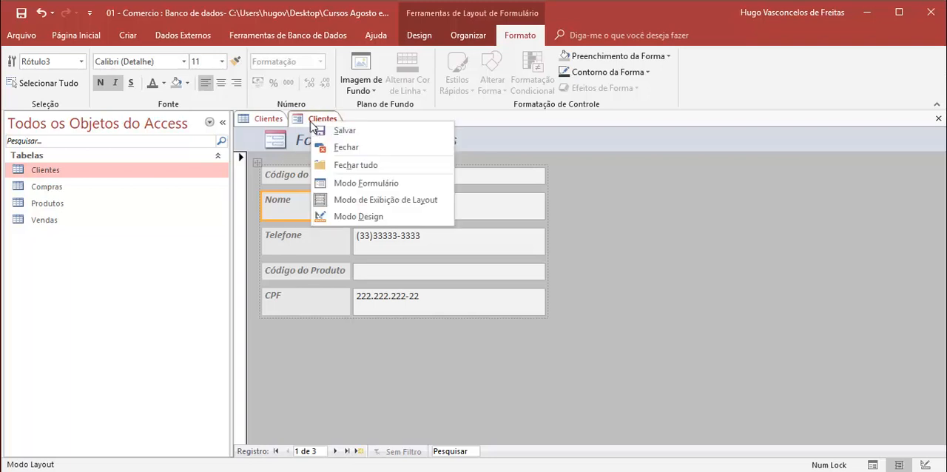
click(367, 185)
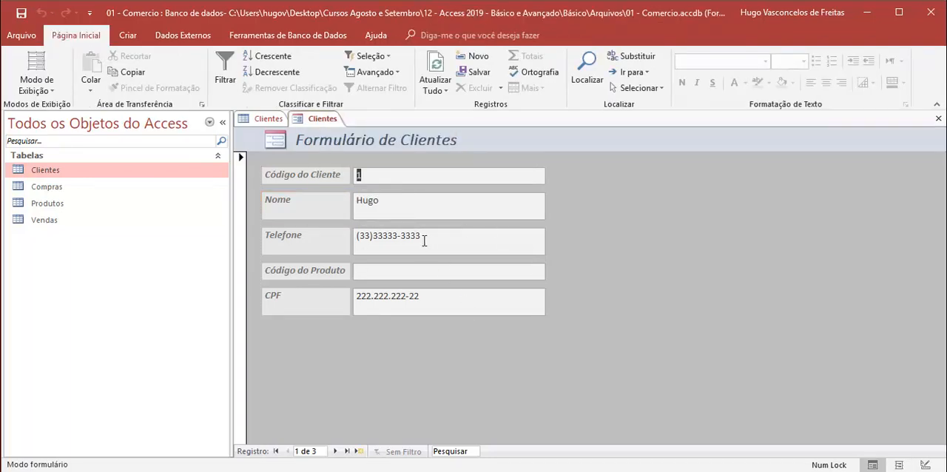
click(336, 451)
click(335, 451)
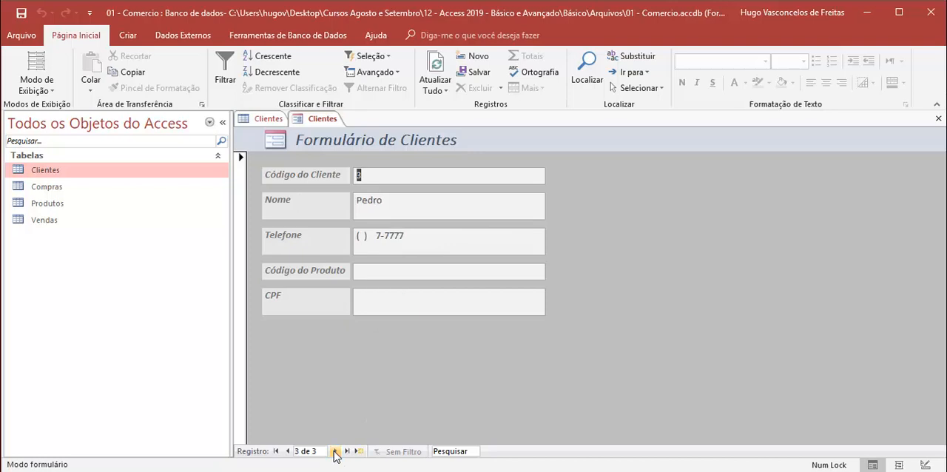
click(289, 452)
click(288, 452)
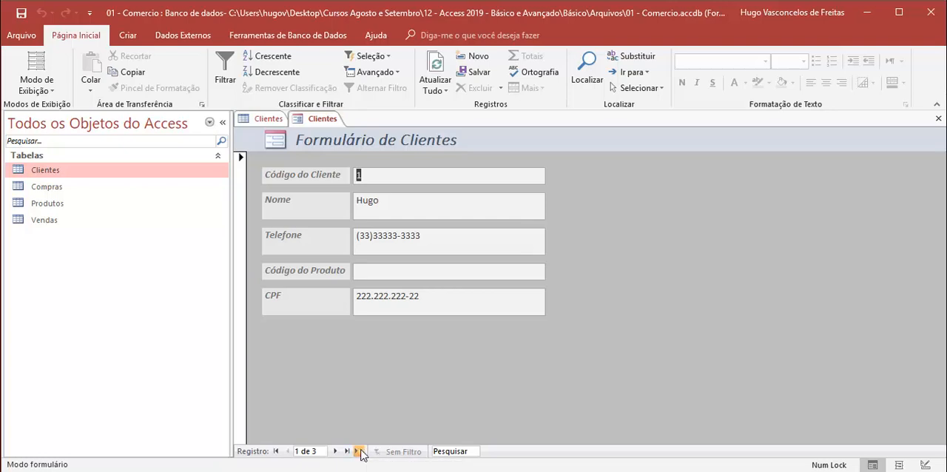
- Start a new client record and enter the client's name, phone number and CPF, leaving Código do Produto at its default
click(358, 451)
click(400, 212)
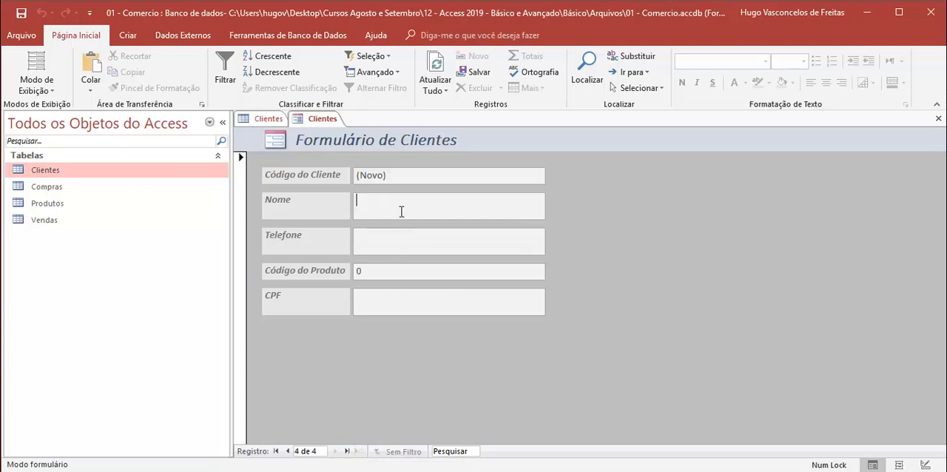
text(Pedro)
key(Tab)
text(5555555555)
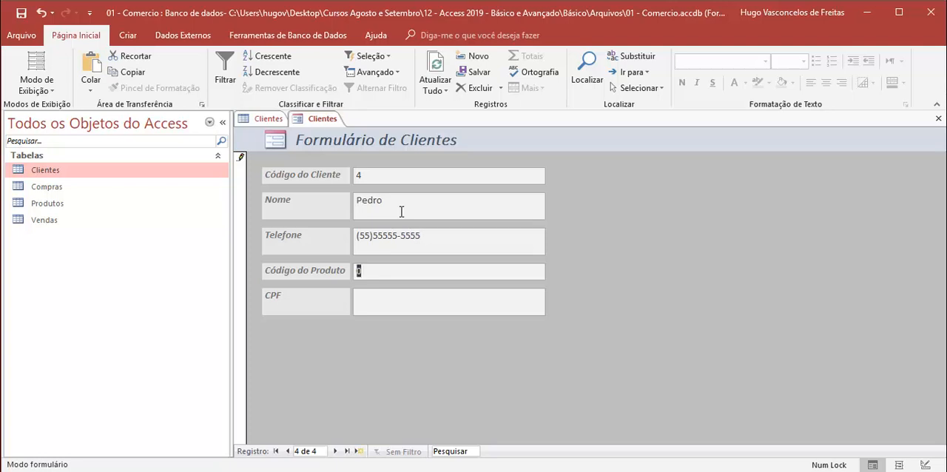
key(Tab)
text(22222222222)
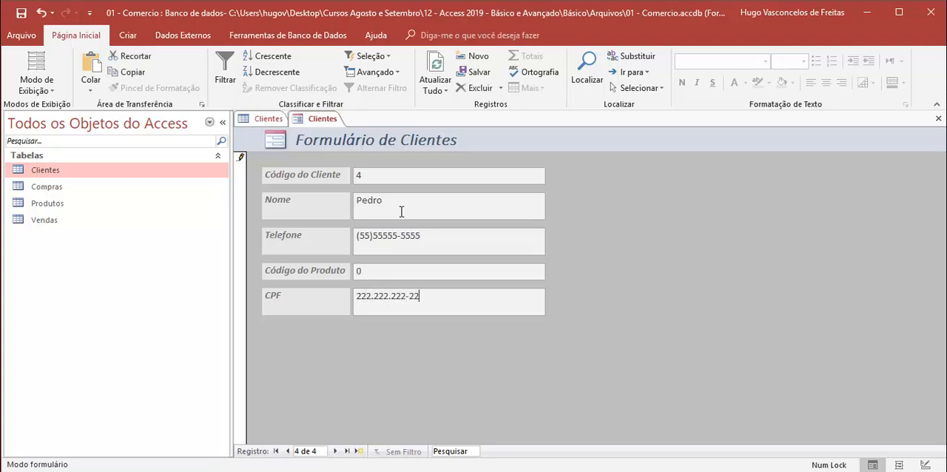
- Try to save the new client record by moving to the next and previous records, dismissing any messages
click(336, 451)
click(451, 298)
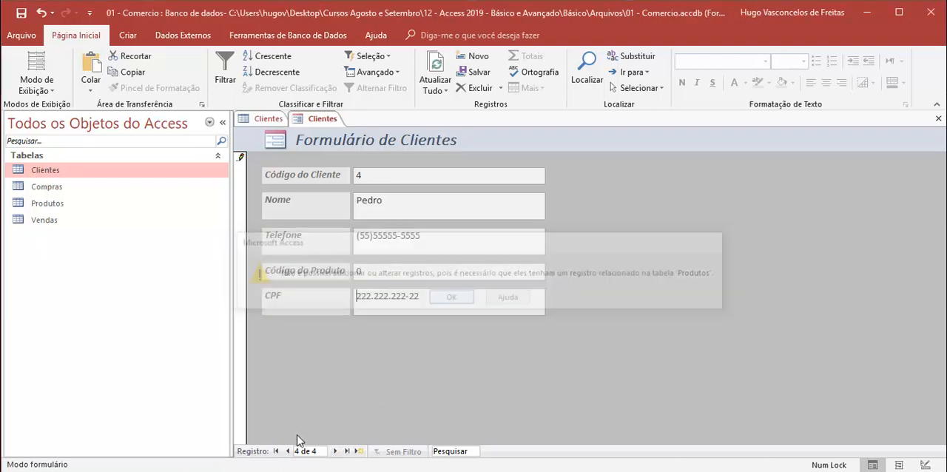
click(288, 451)
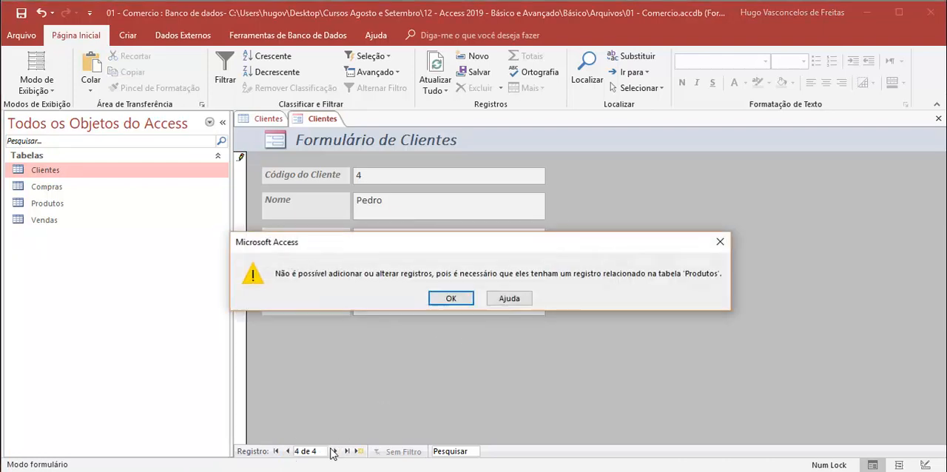
click(451, 298)
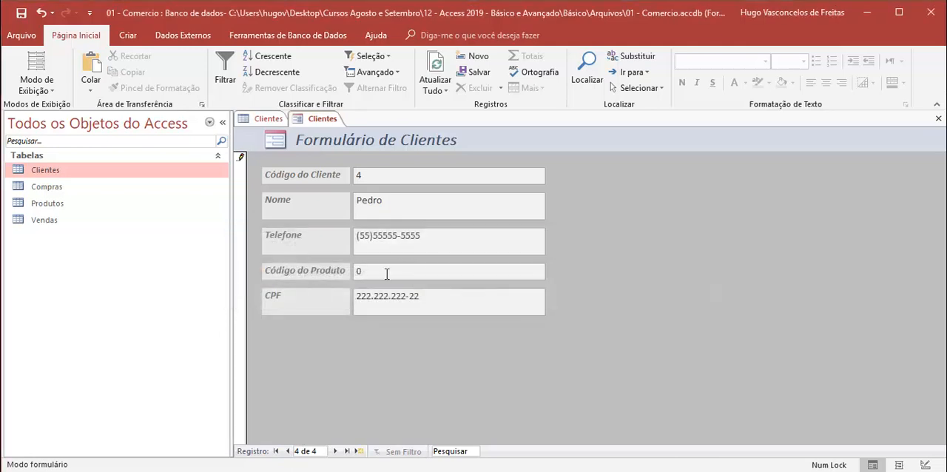
- Set the new record's Código do Produto to 1 and try to move back to the previous record
double_click(357, 271)
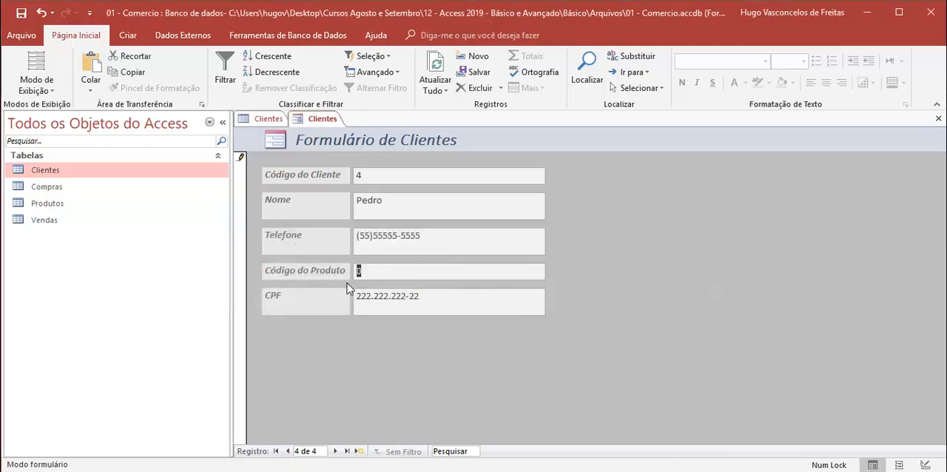
text(1)
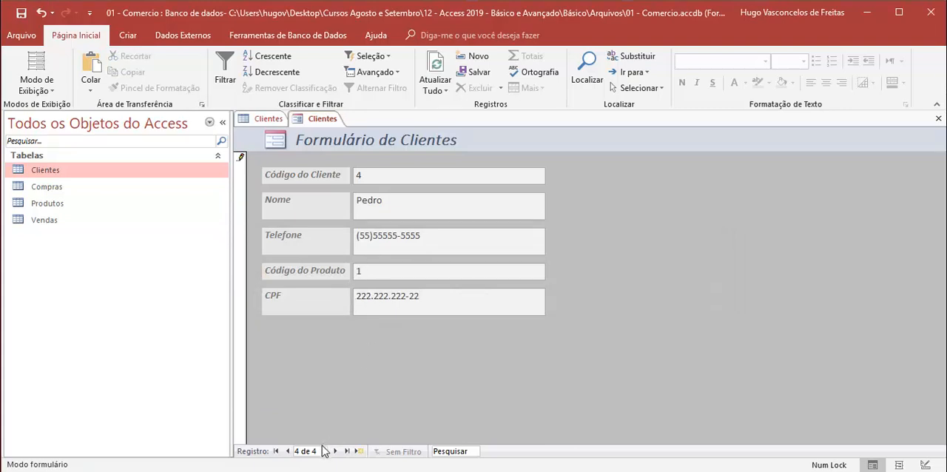
click(288, 451)
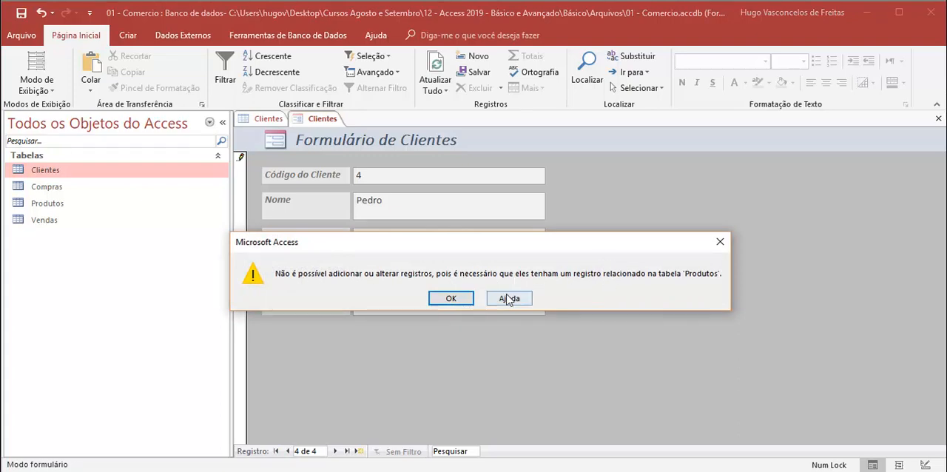
click(451, 298)
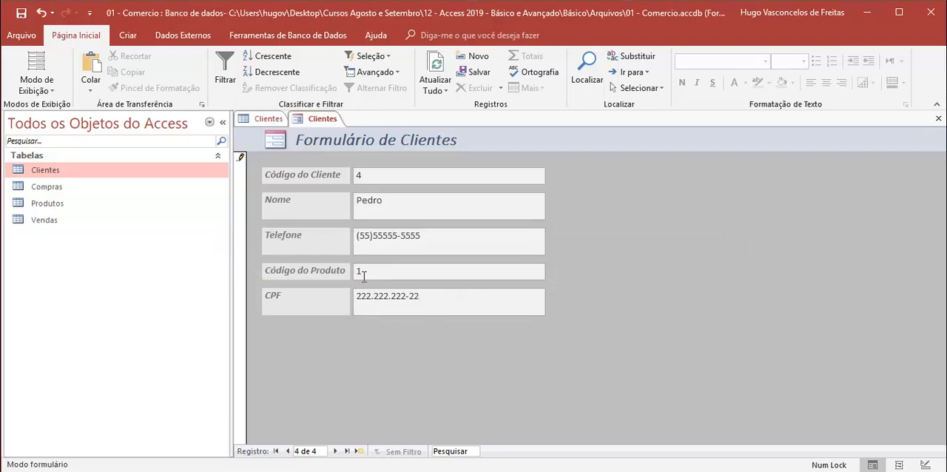
- Open the Produtos table, check its existing product codes in Datasheet view, and close the table
right_click(39, 205)
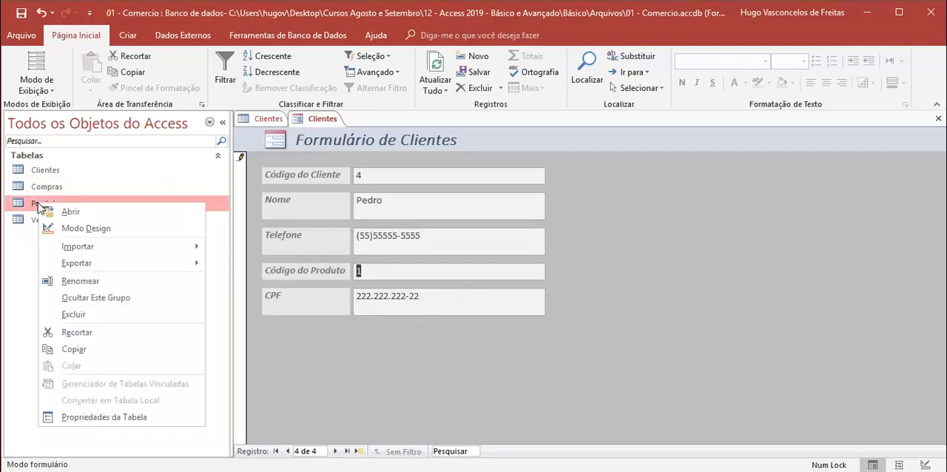
click(91, 228)
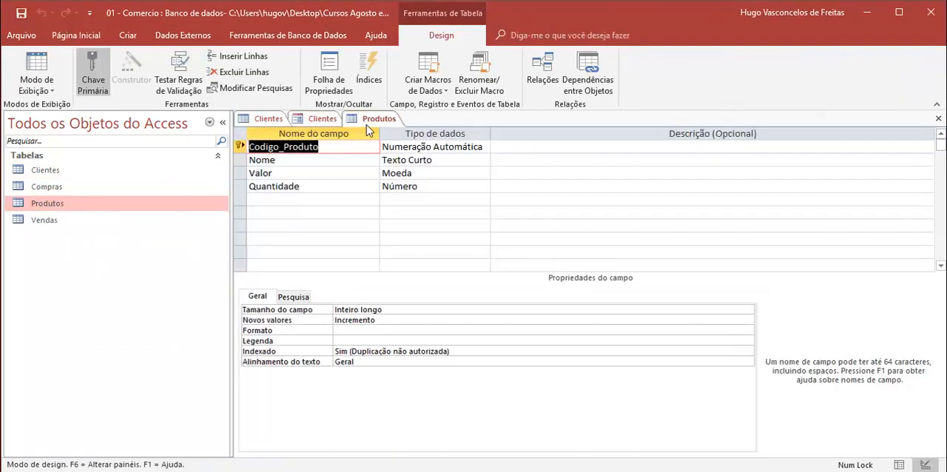
right_click(367, 121)
click(420, 192)
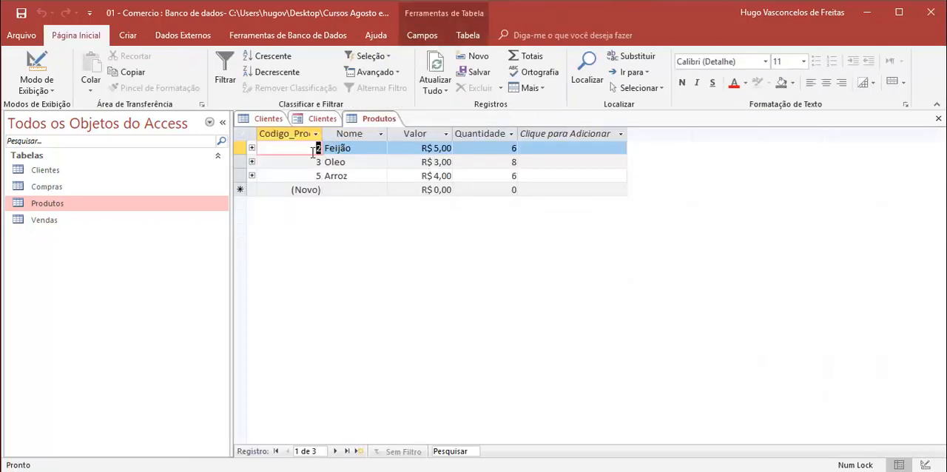
right_click(372, 123)
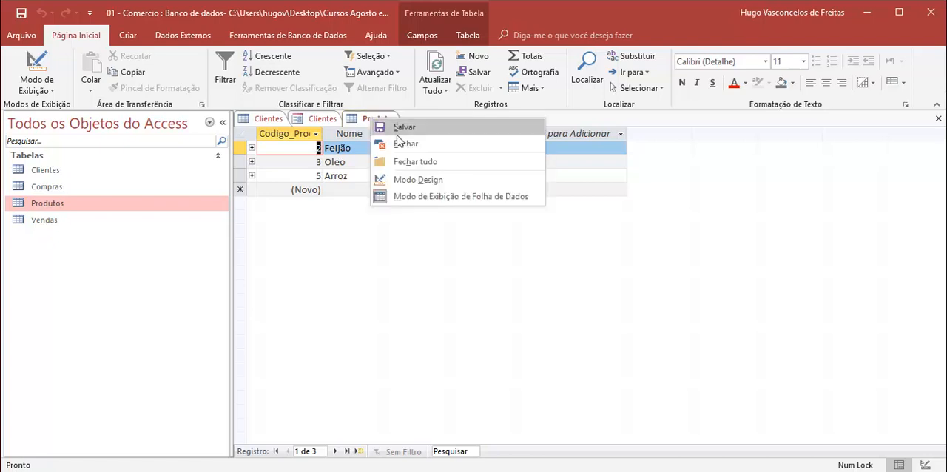
click(393, 142)
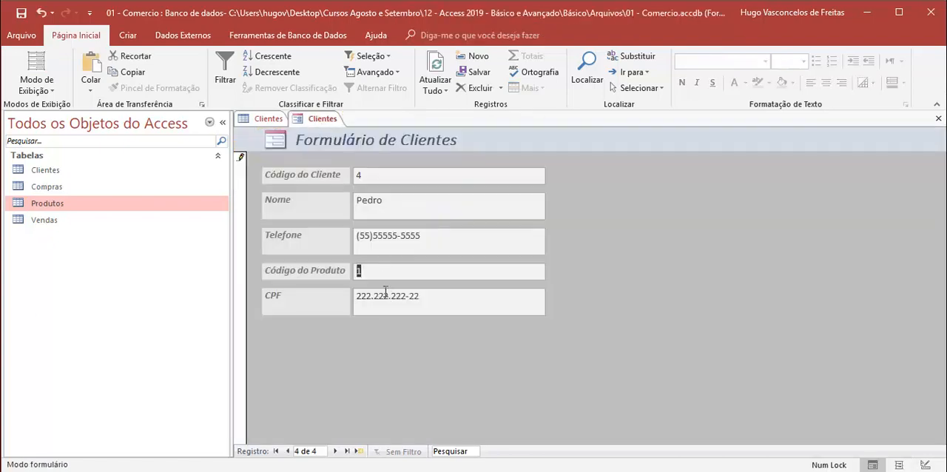
- Set the new client's Código do Produto to 2 and save the record by moving to the previous record and back
key(Tab)
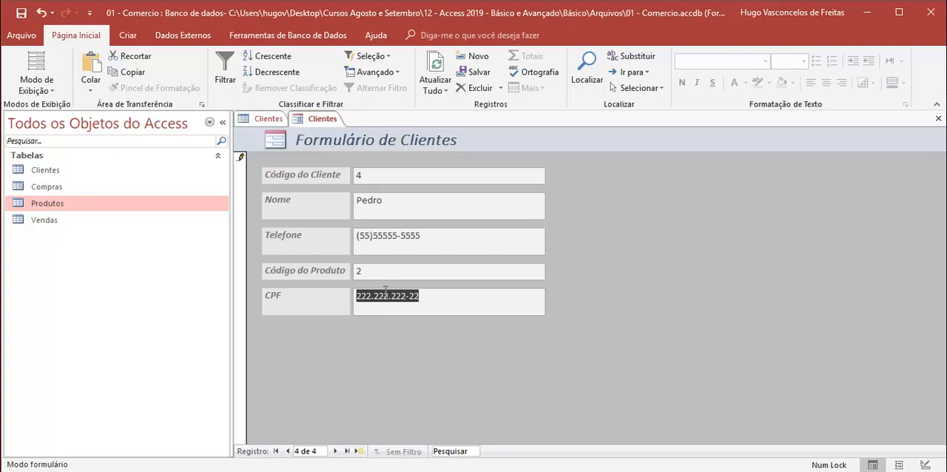
click(288, 451)
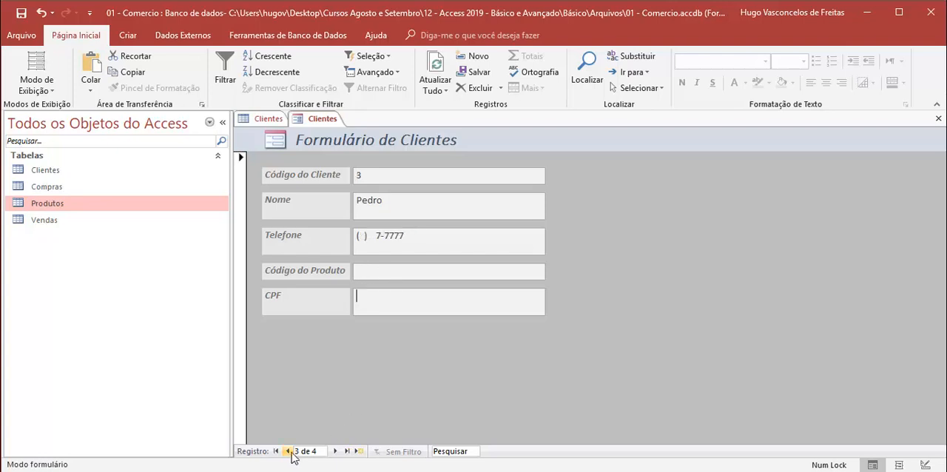
click(335, 451)
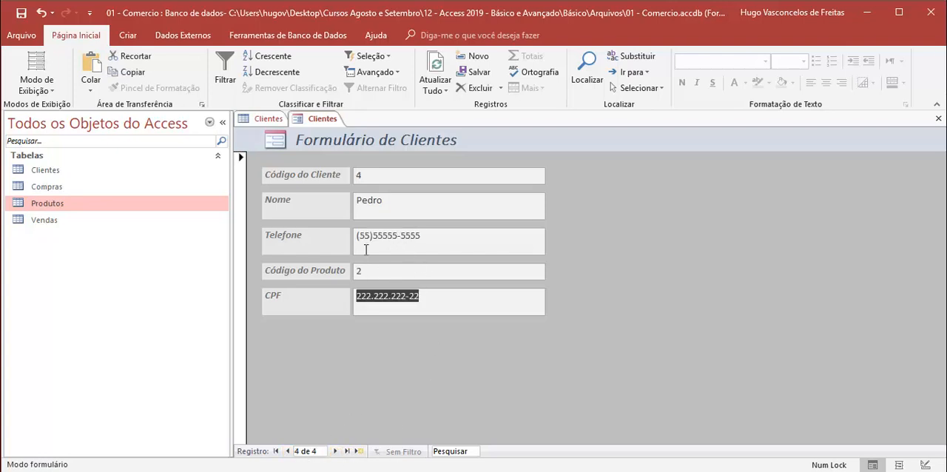